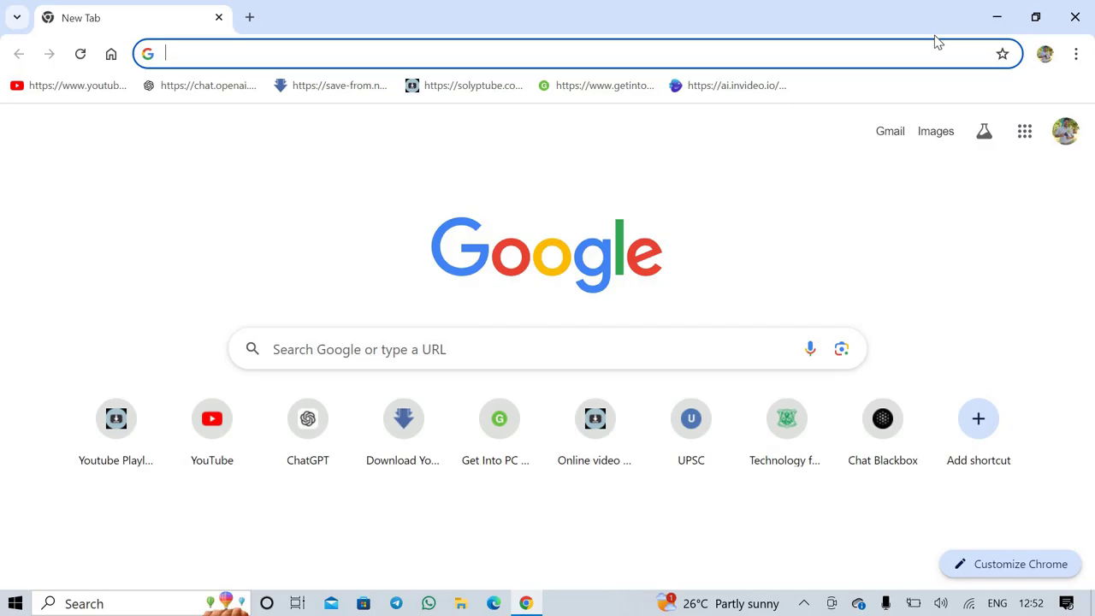
Step: Search Google for 'jre download for windows' from the address bar
text(jre)
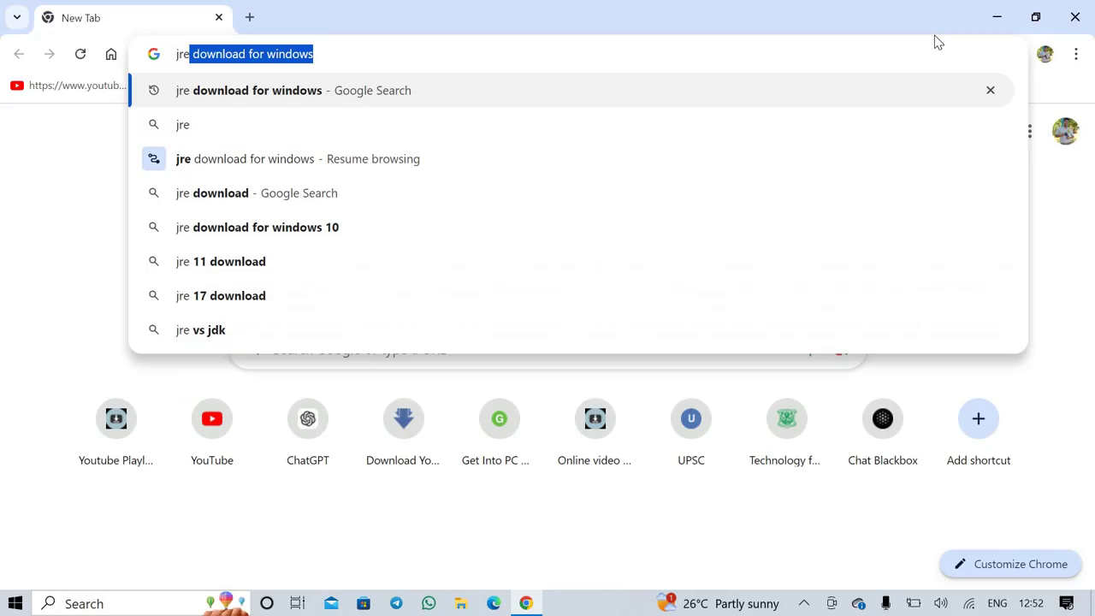
key(Return)
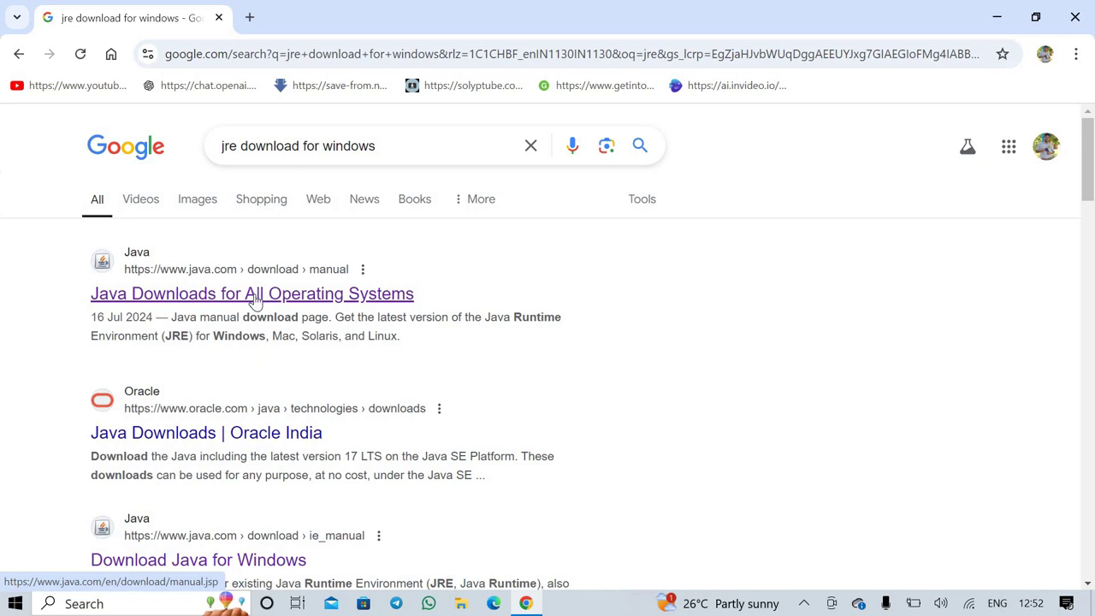
Step: On java.com's downloads page, download the Windows Offline (64-bit) installer jre-8u421-windows-x64.exe
click(288, 296)
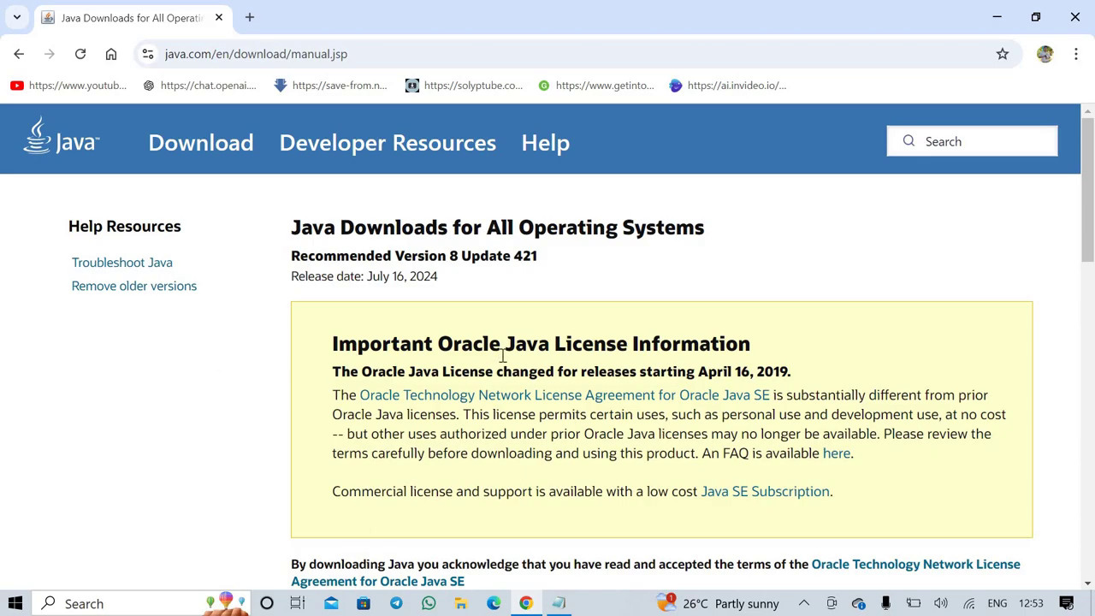
scroll(503, 354, down, 3)
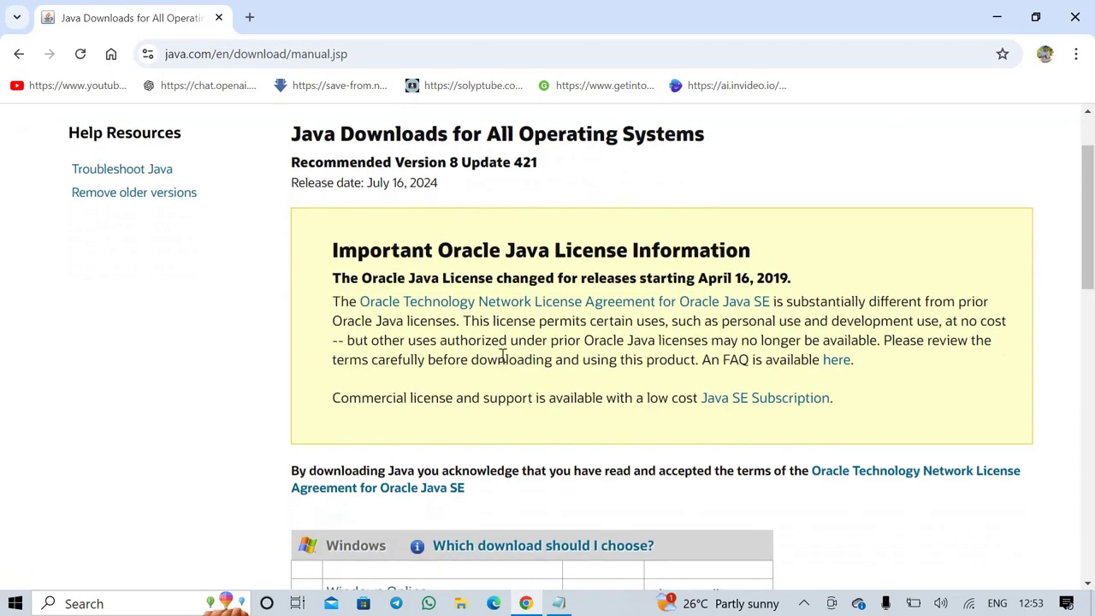
scroll(503, 358, down, 2)
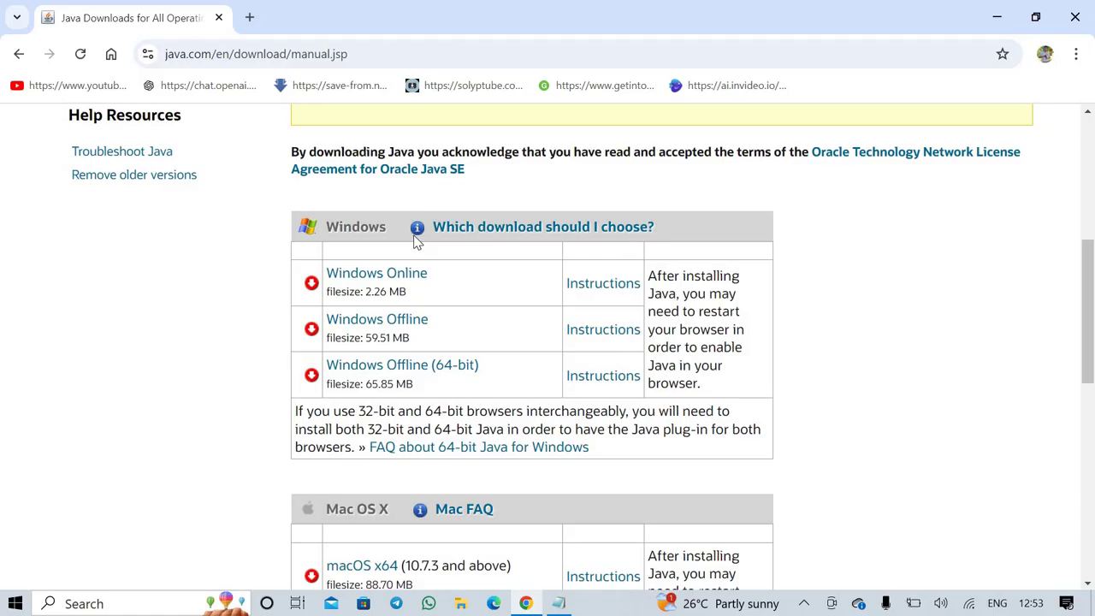
scroll(416, 240, down, 3)
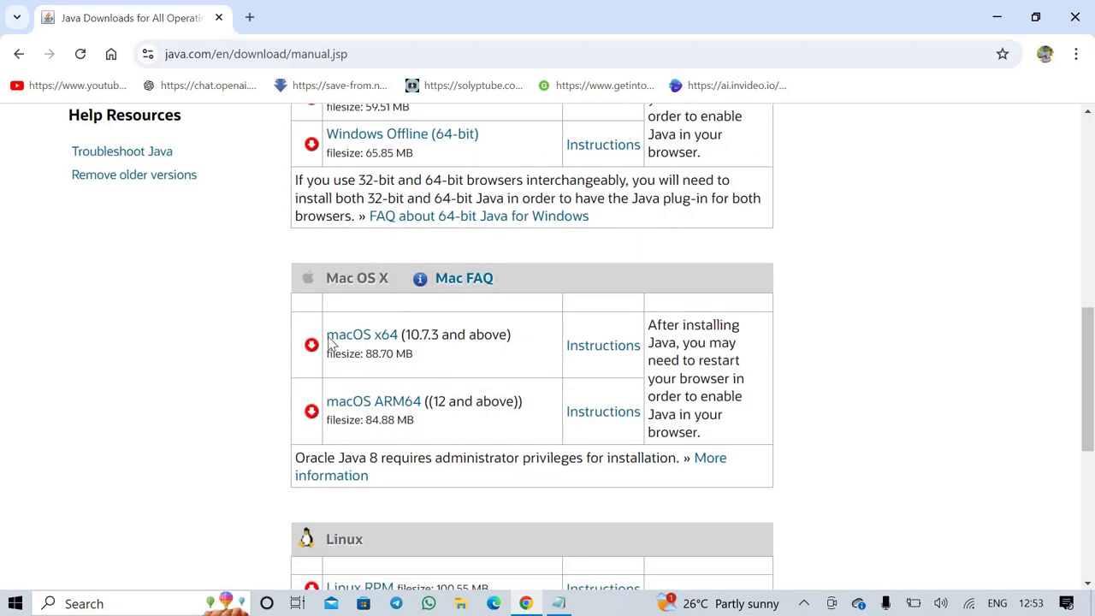
scroll(331, 342, down, 3)
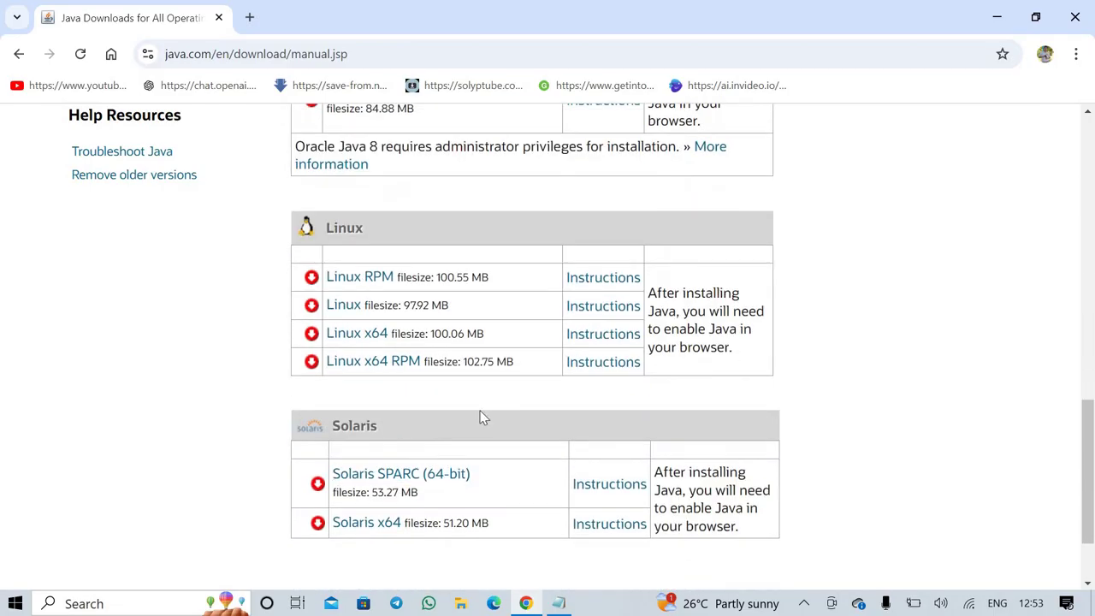
scroll(481, 416, up, 7)
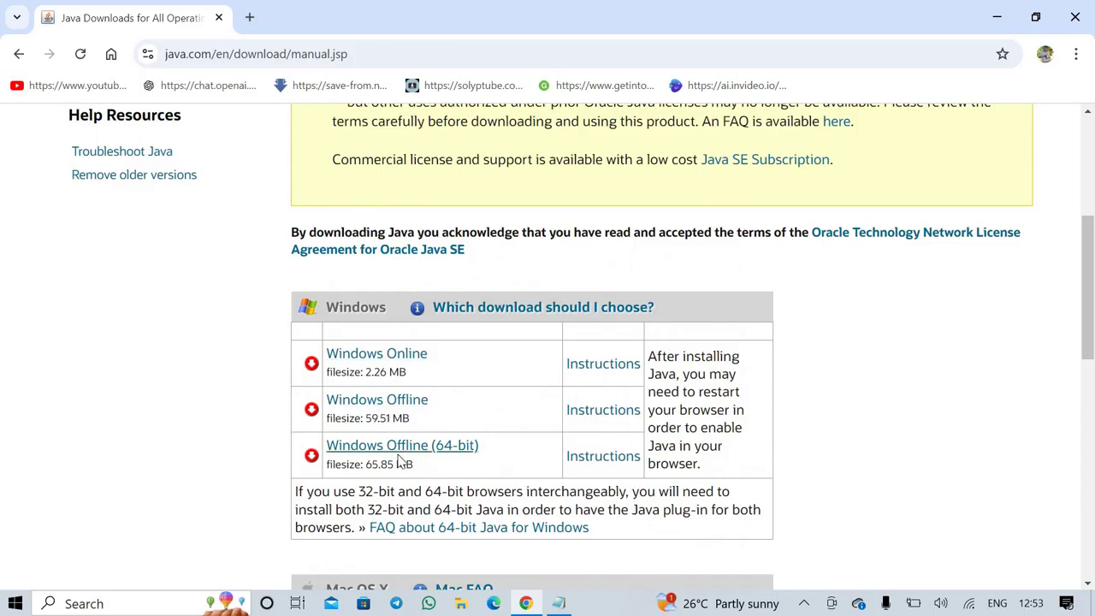
scroll(397, 460, down, 2)
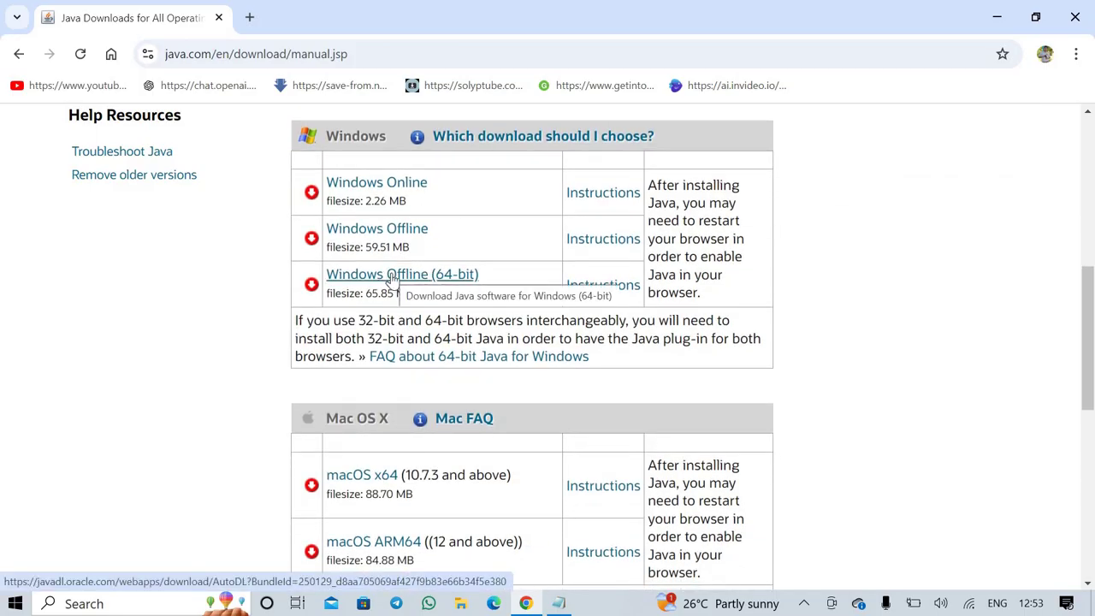
click(391, 275)
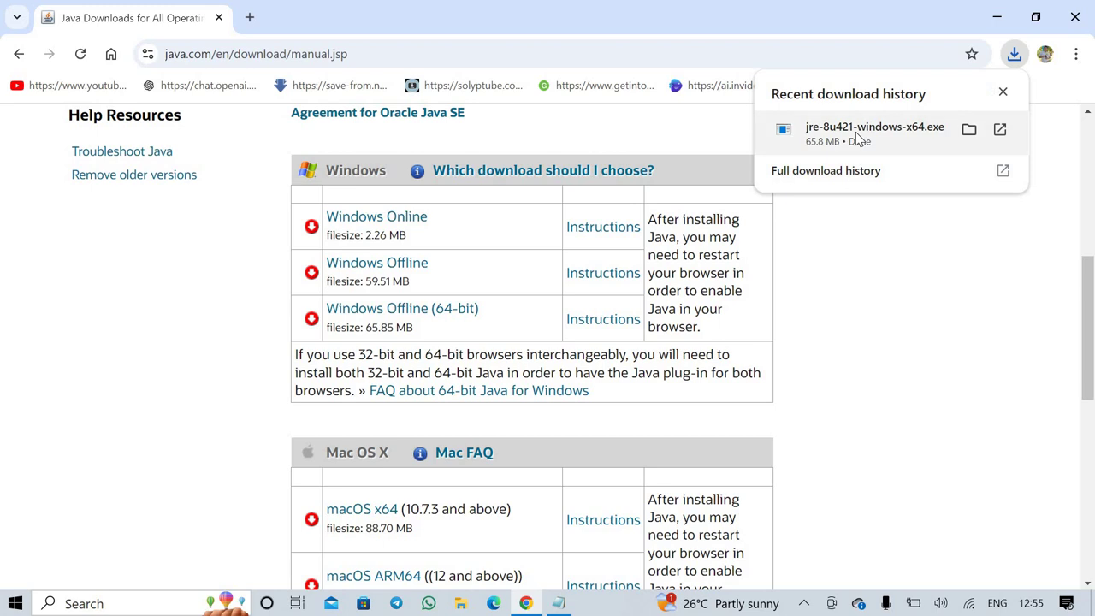
Step: Run jre-8u421-windows-x64.exe and install Java until setup reports success
click(860, 140)
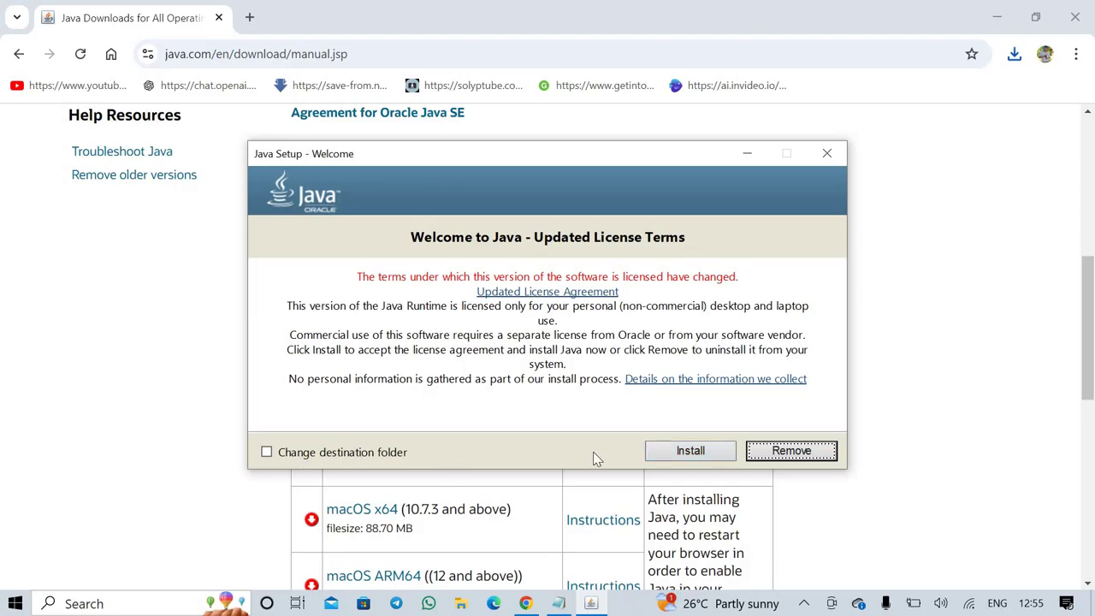
click(695, 455)
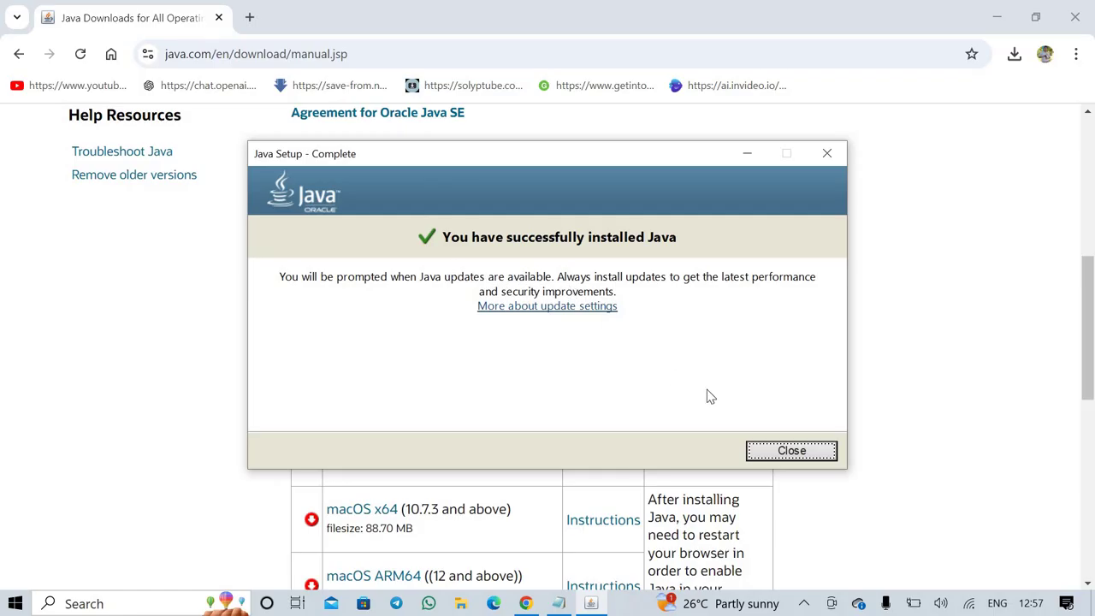
Step: Close Java Setup, search 'jflap' in a new tab, and open the jflap.org result
click(809, 453)
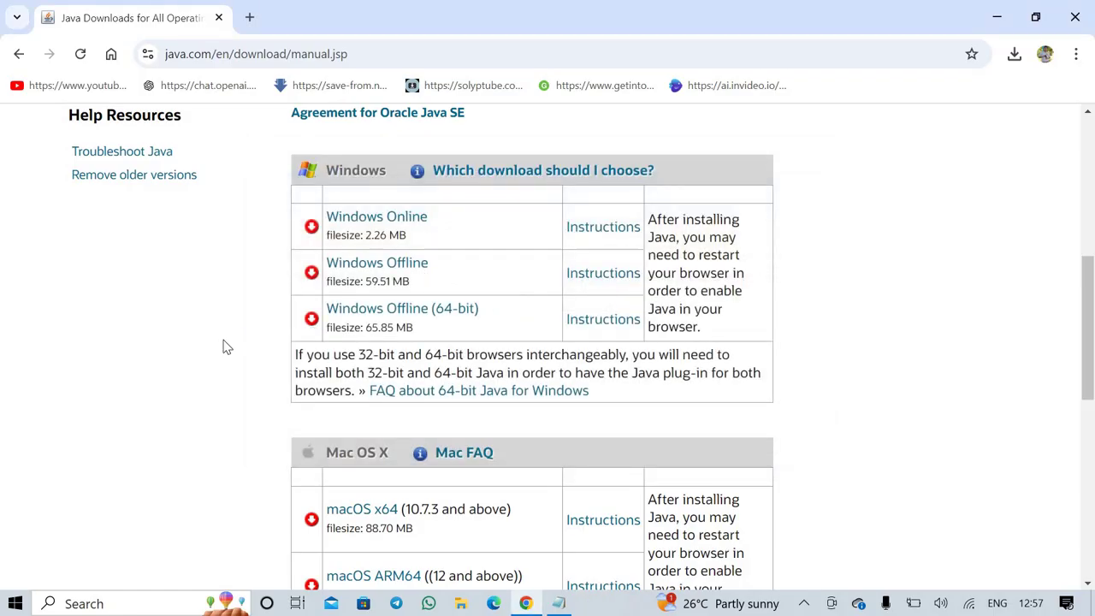
scroll(209, 334, up, 5)
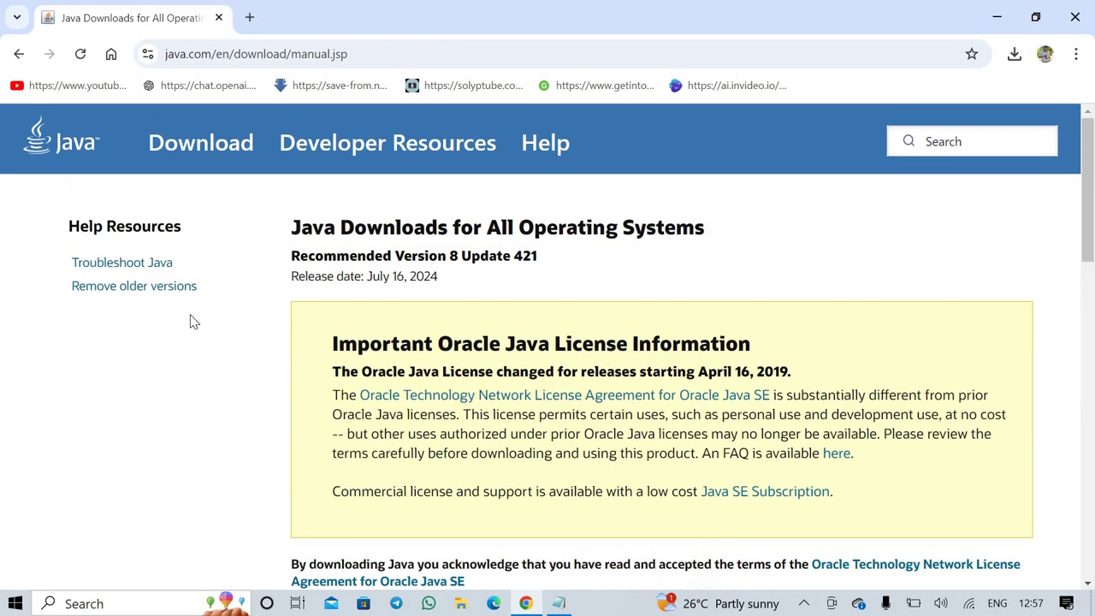
click(249, 19)
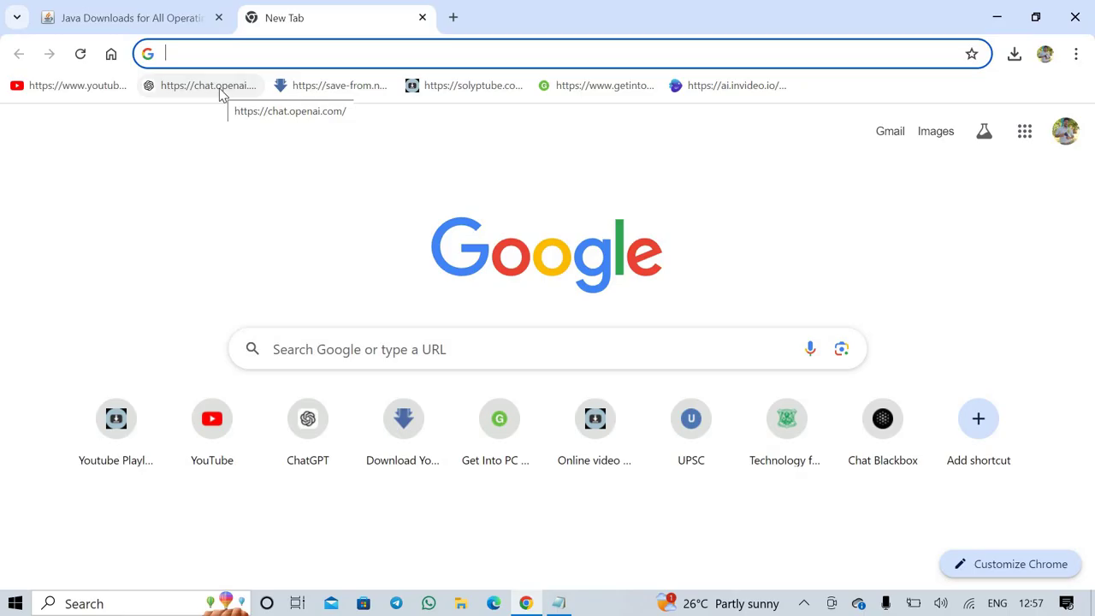
text(jfla)
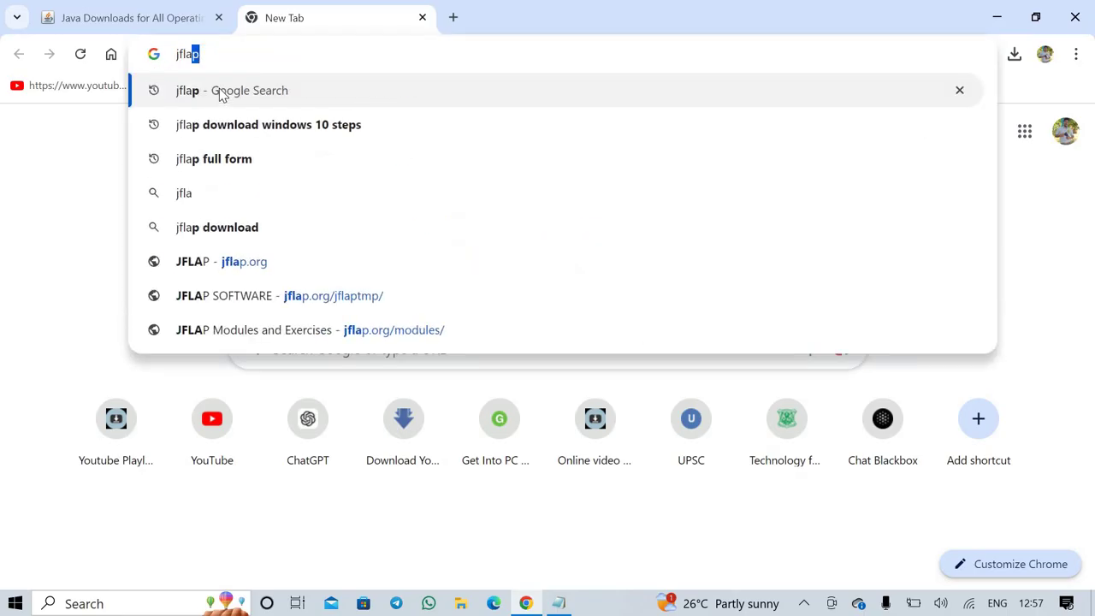
text(p)
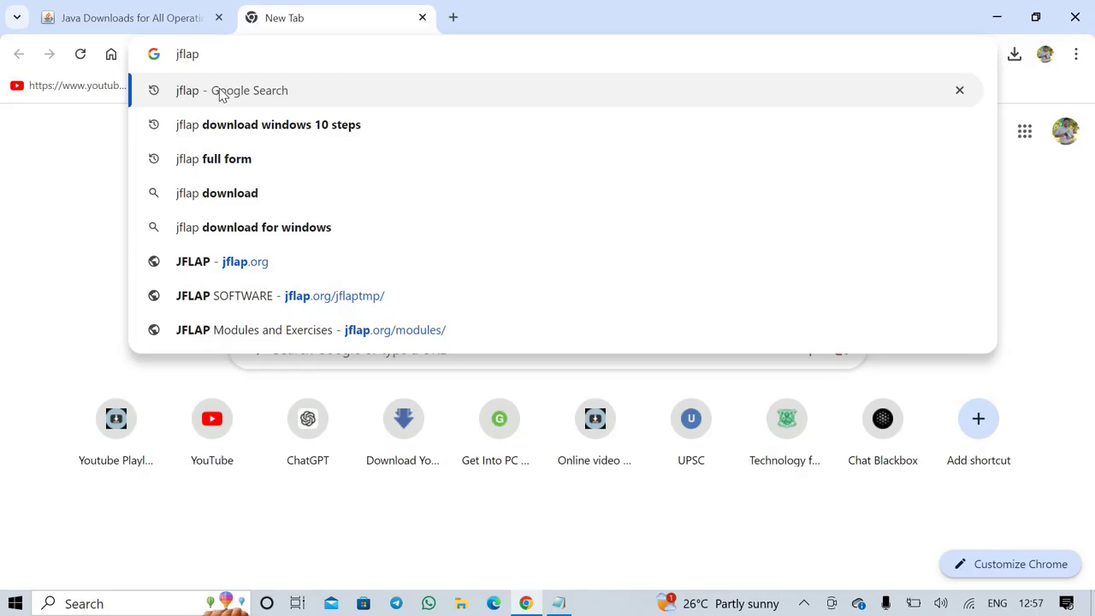
key(Return)
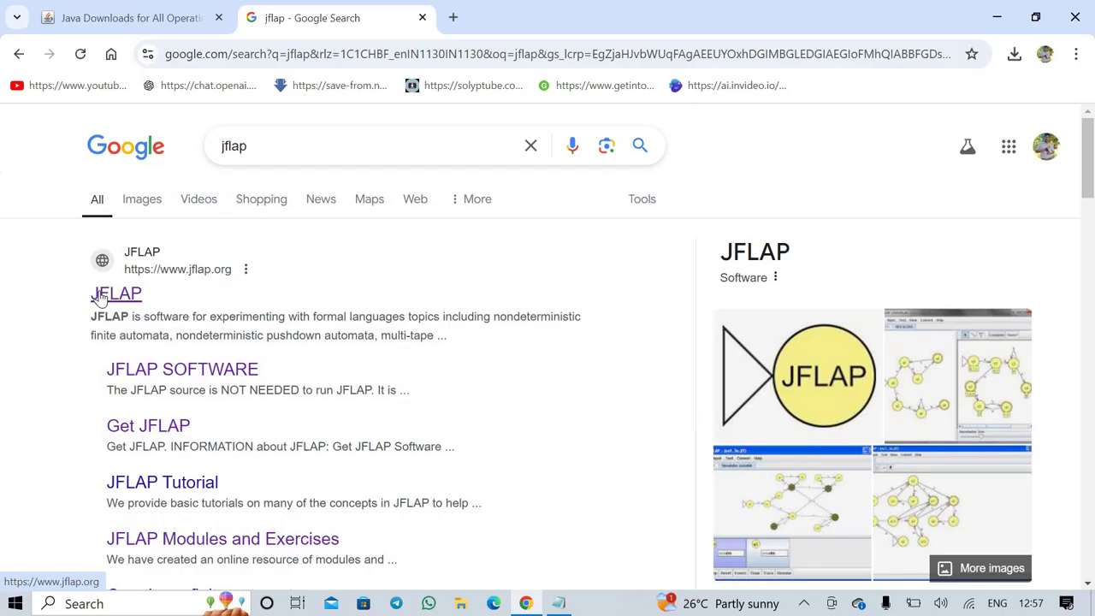
click(99, 296)
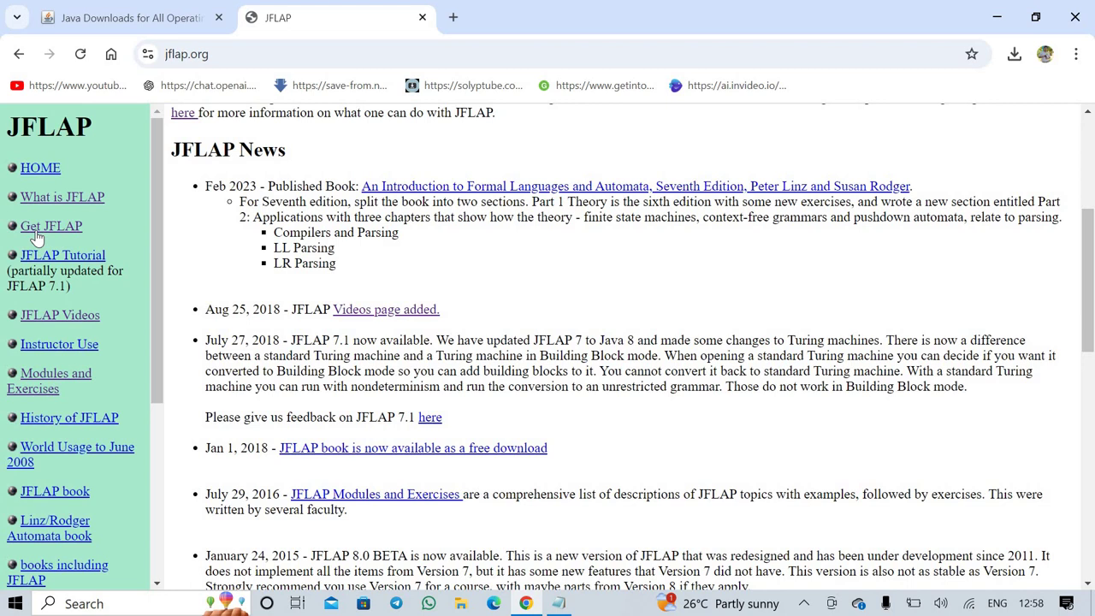
Step: Open the JFLAP download form from the Get JFLAP page and enter 'VTU'
click(53, 230)
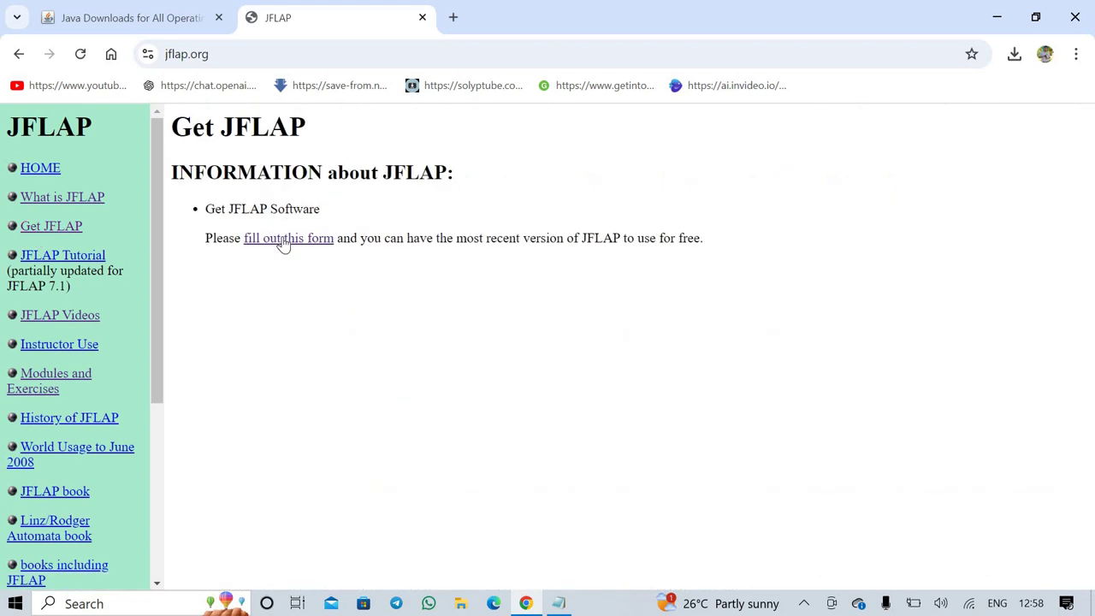
click(282, 240)
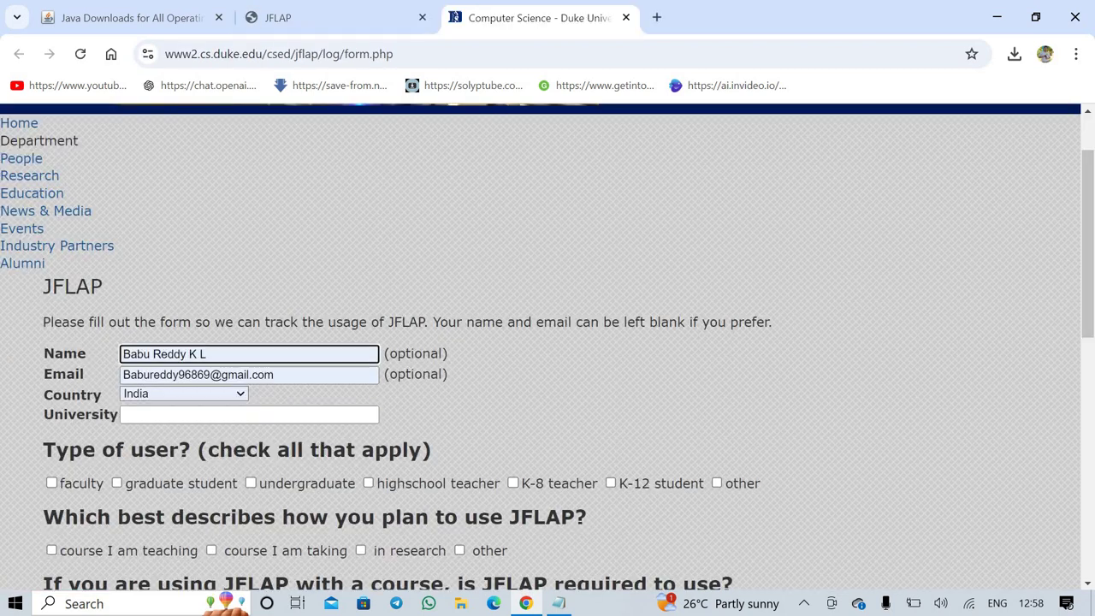
text(VTU)
scroll(527, 411, down, 4)
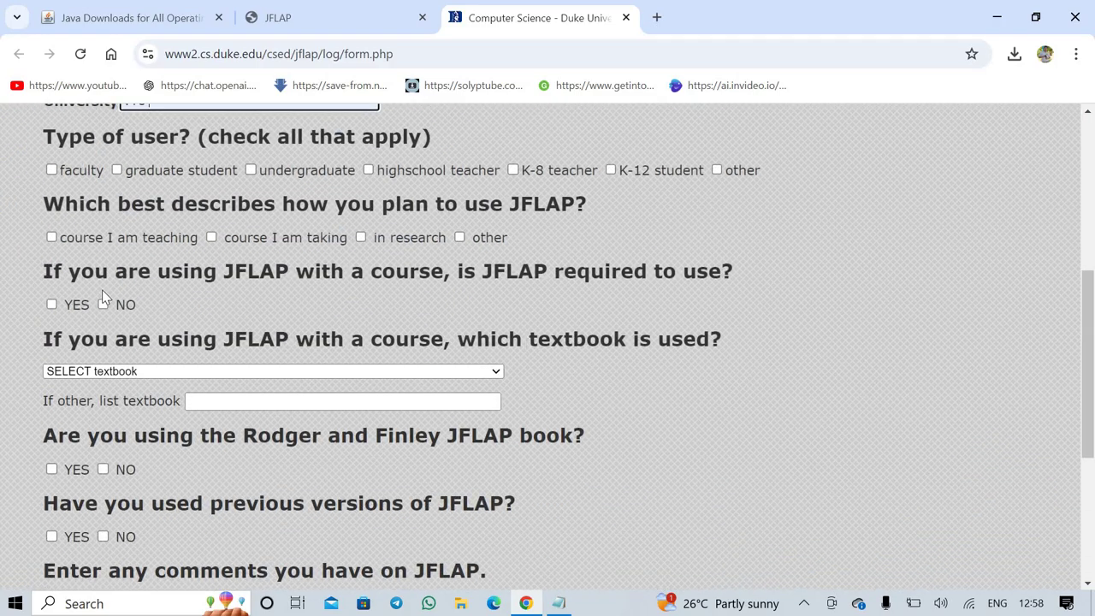
Step: Tick graduate student, faculty, course teaching and taking, and YES for JFLAP required
click(115, 169)
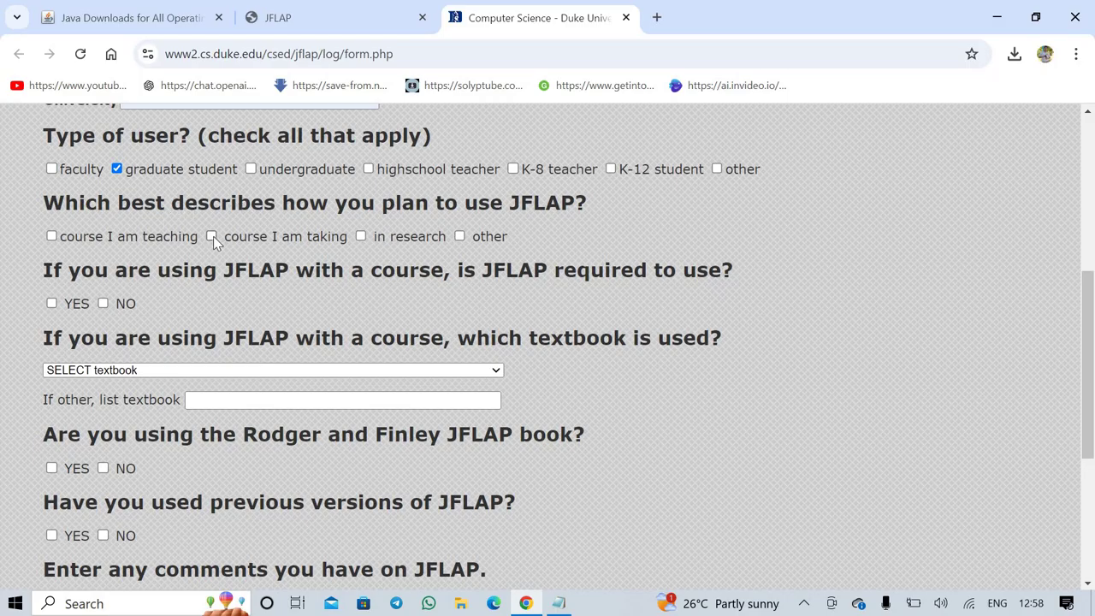
click(213, 236)
click(52, 170)
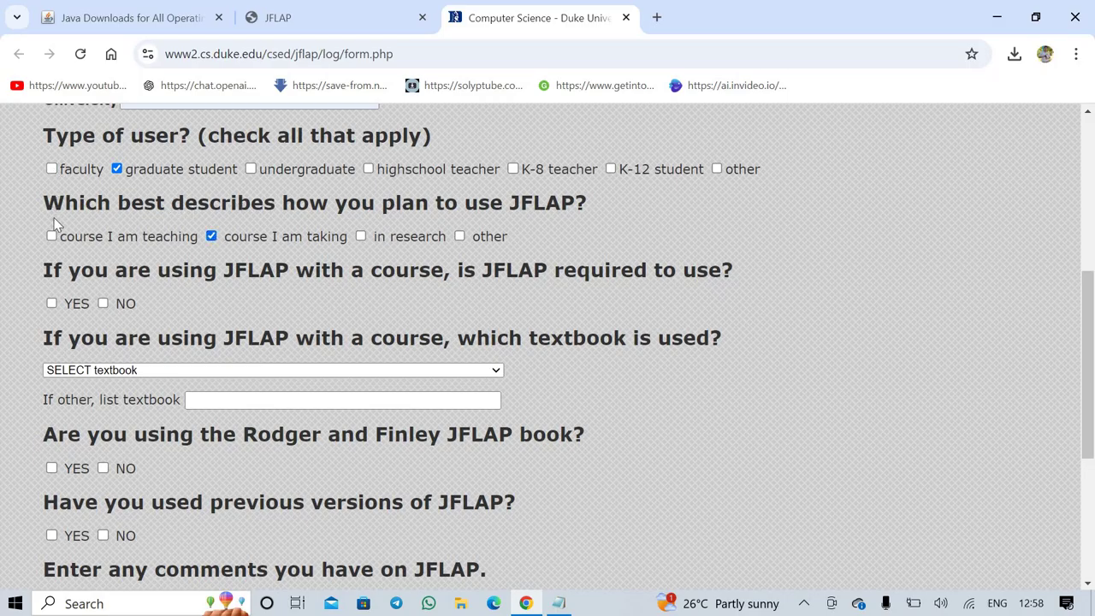
click(51, 303)
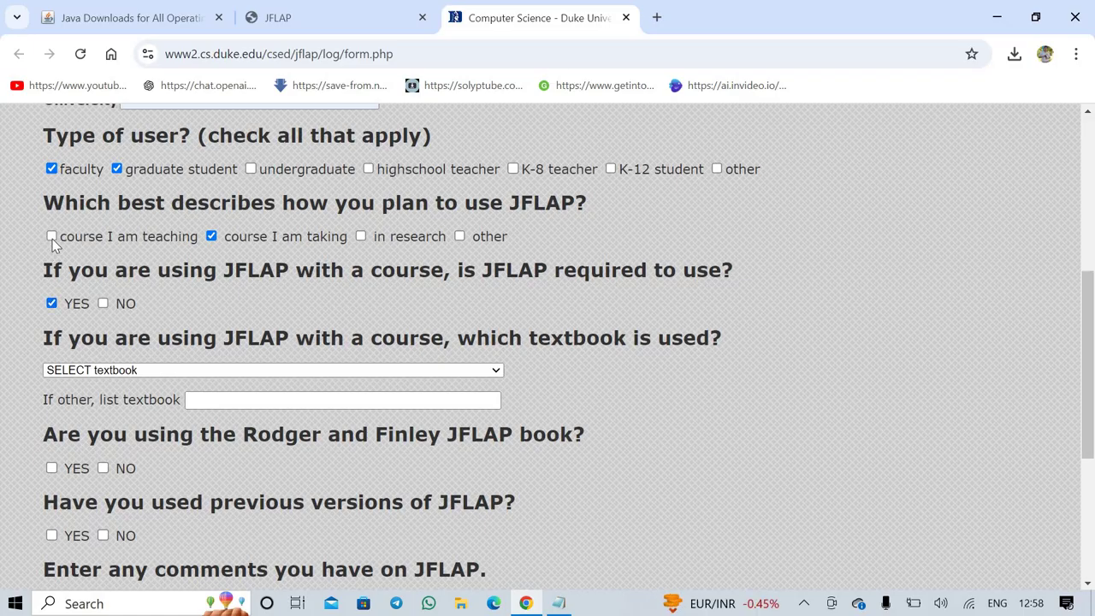
click(52, 237)
scroll(127, 326, down, 1)
scroll(126, 326, down, 1)
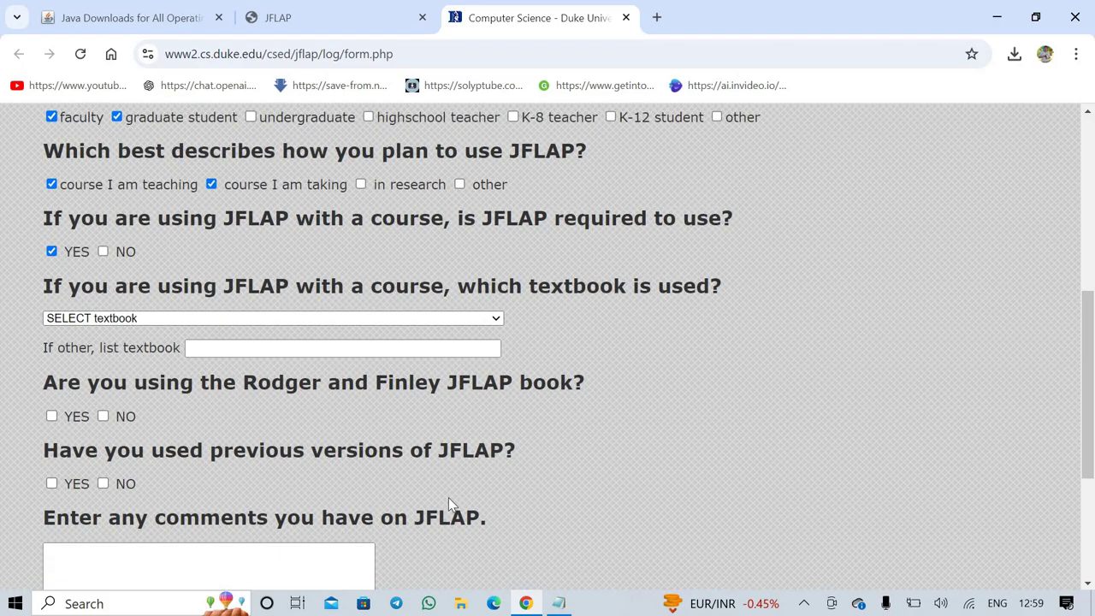
Step: Show the 3aimlsyll.pdf textbook list in Edge and move that window beside the form
click(461, 604)
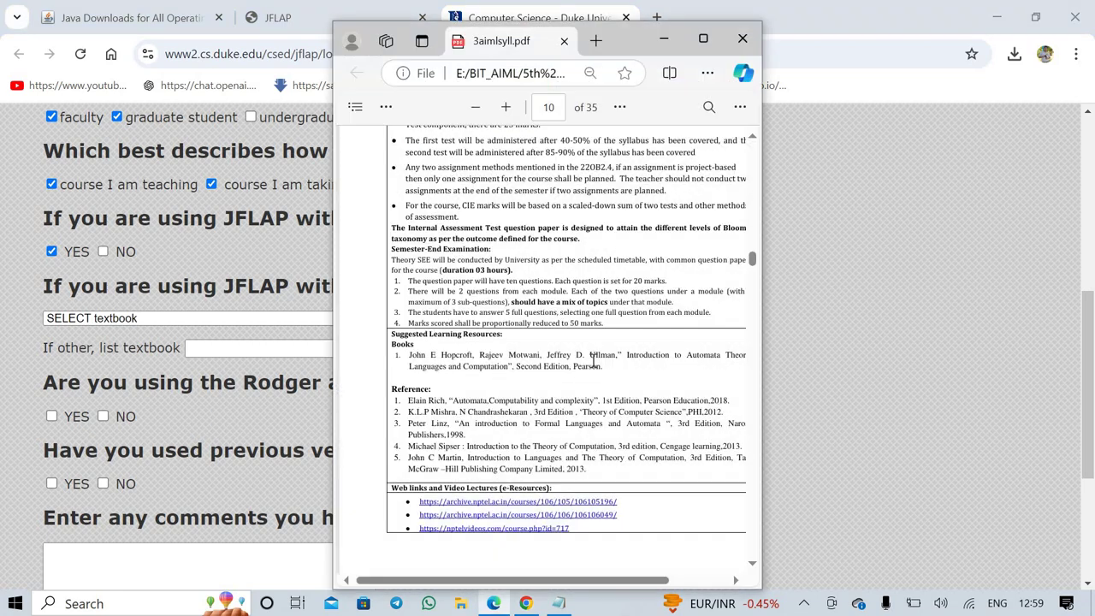
ctrl+scroll(593, 361, up, 3)
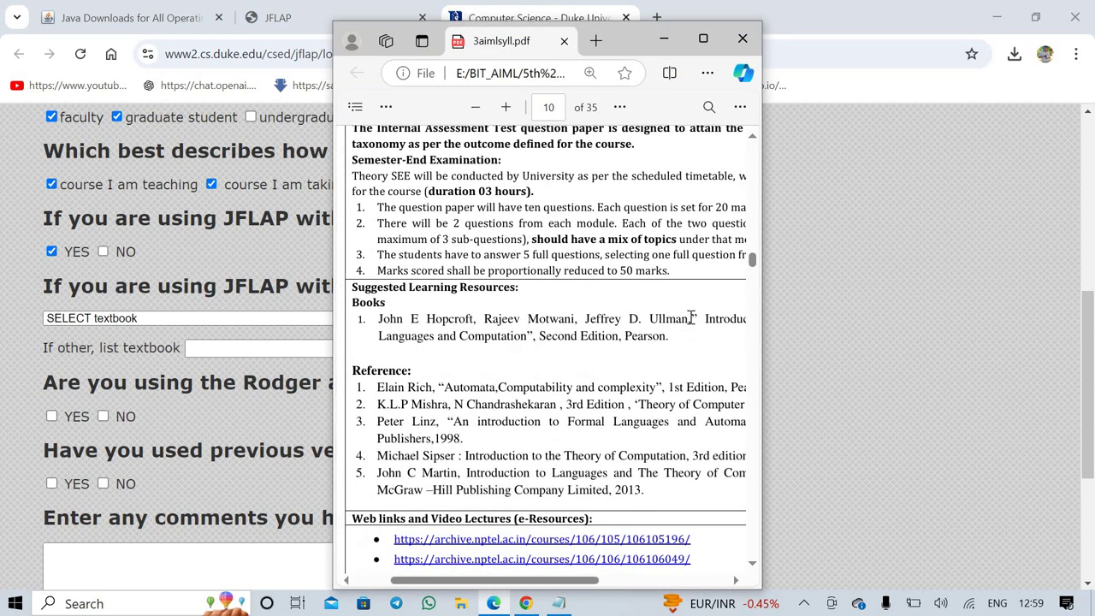
drag(688, 322, 384, 318)
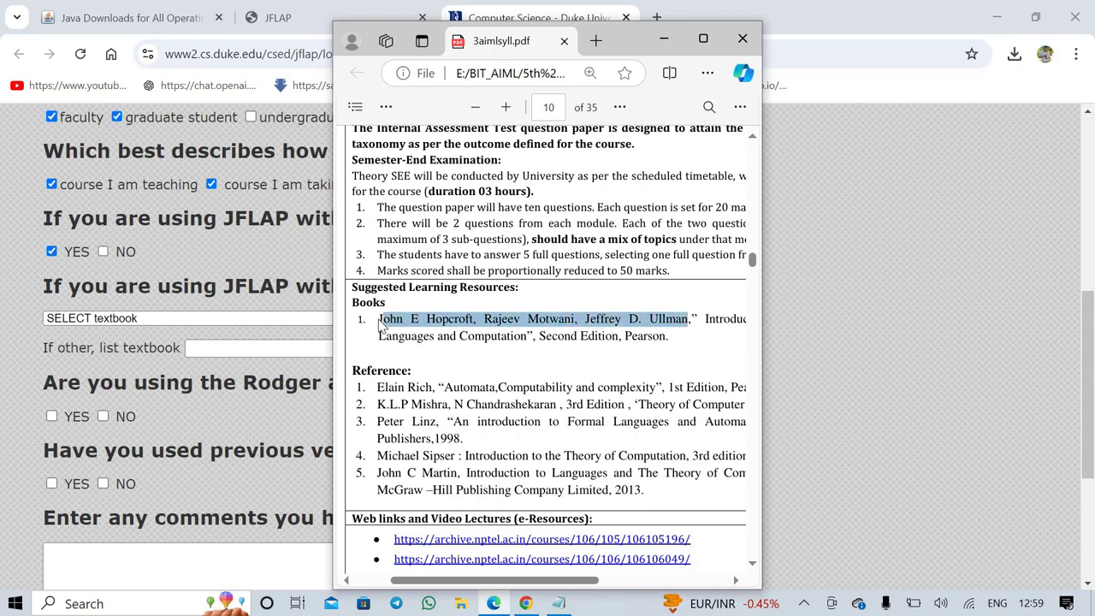
click(436, 417)
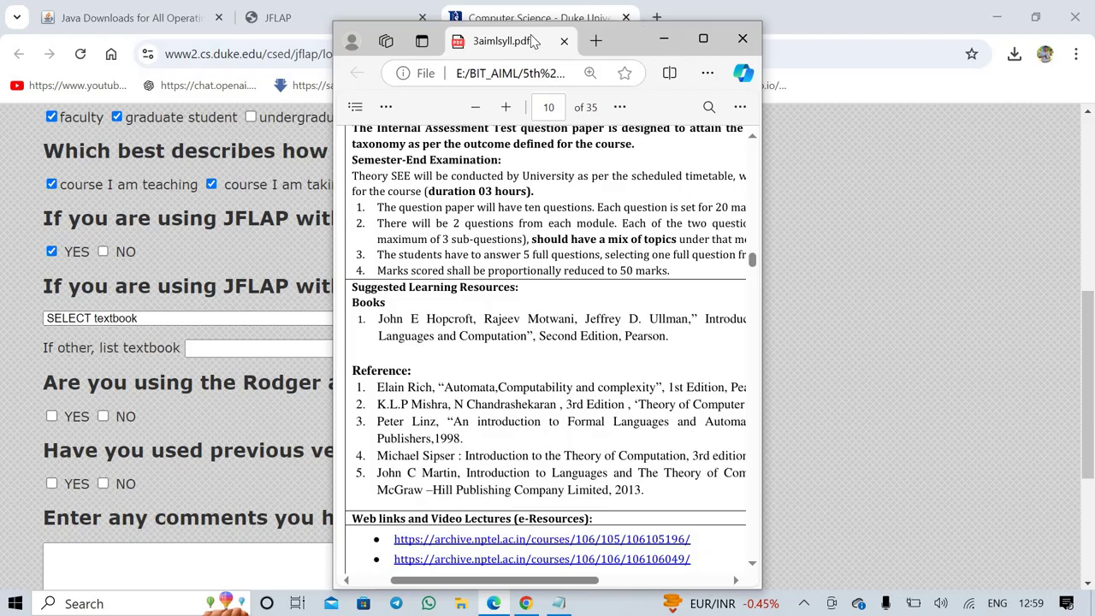
drag(715, 39, 907, 21)
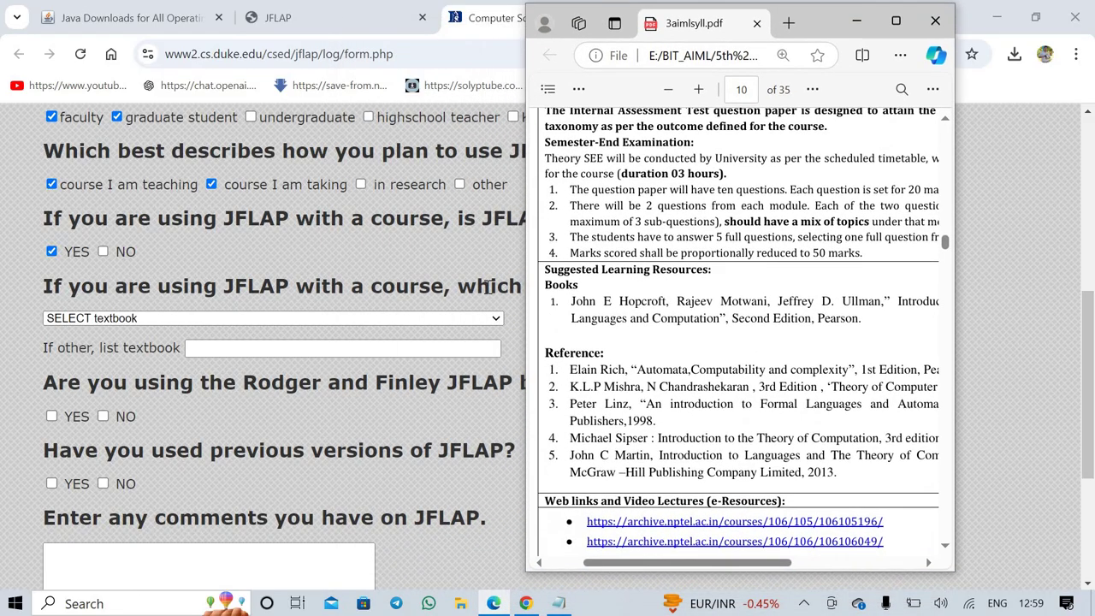
Step: Choose the Motwani, Ullman and Hopcroft textbook from the form's dropdown
click(224, 319)
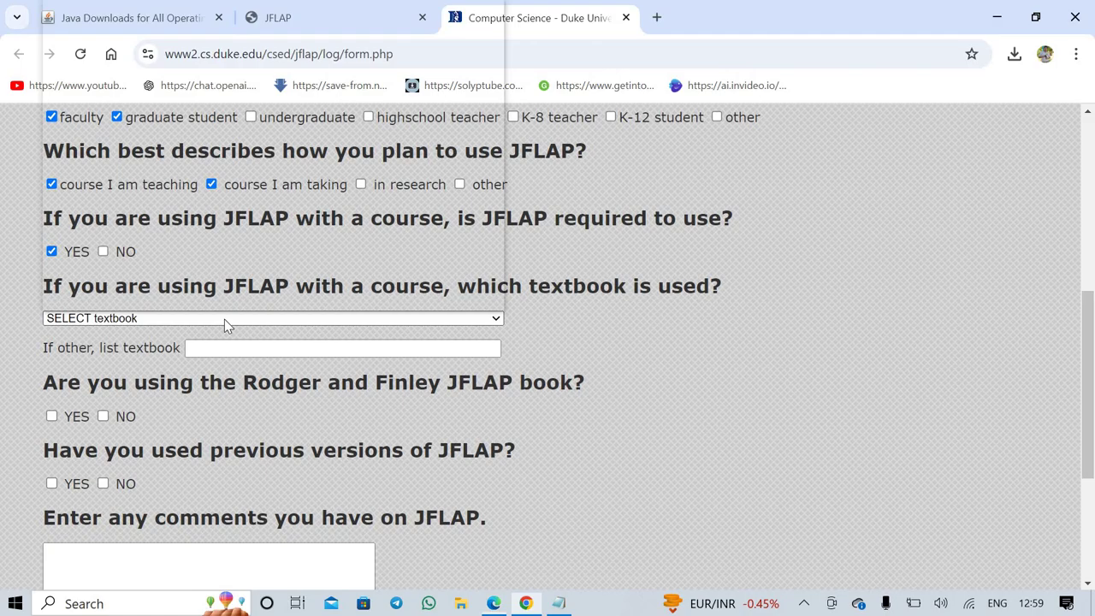
scroll(141, 112, down, 1)
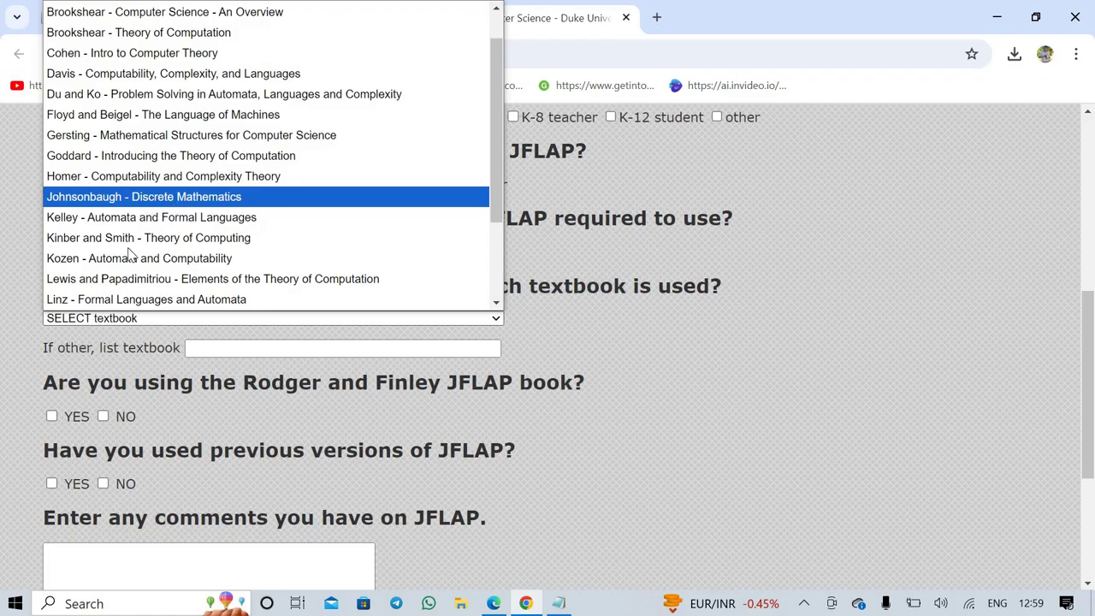
key(Down)
key(Down)
key(Down)
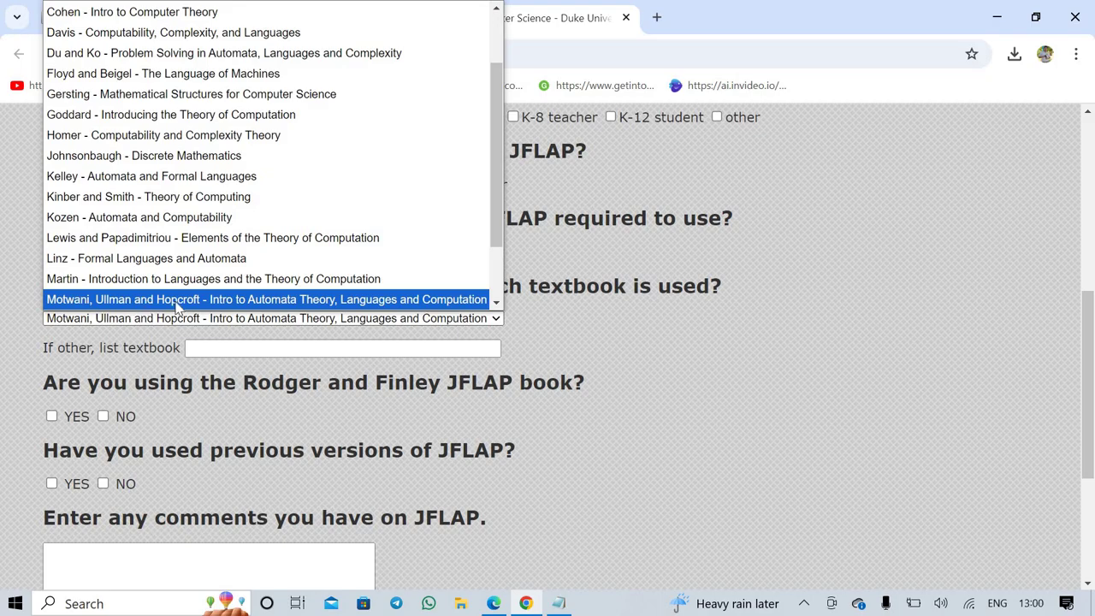
click(177, 306)
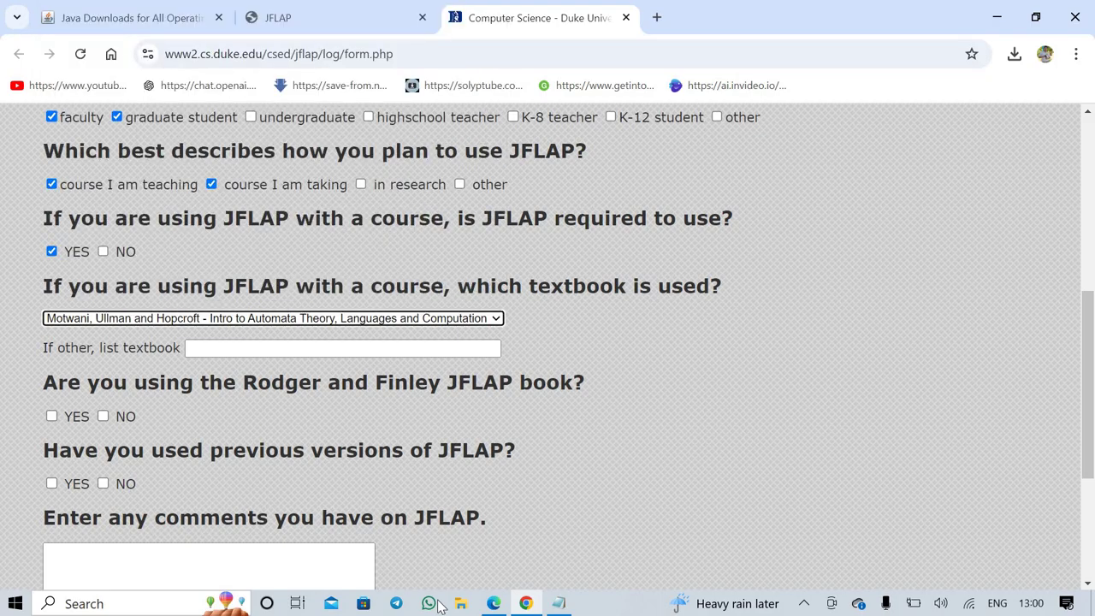
Step: Copy the reference books from the syllabus PDF and paste them into 'If other'
click(494, 603)
drag(845, 476, 847, 476)
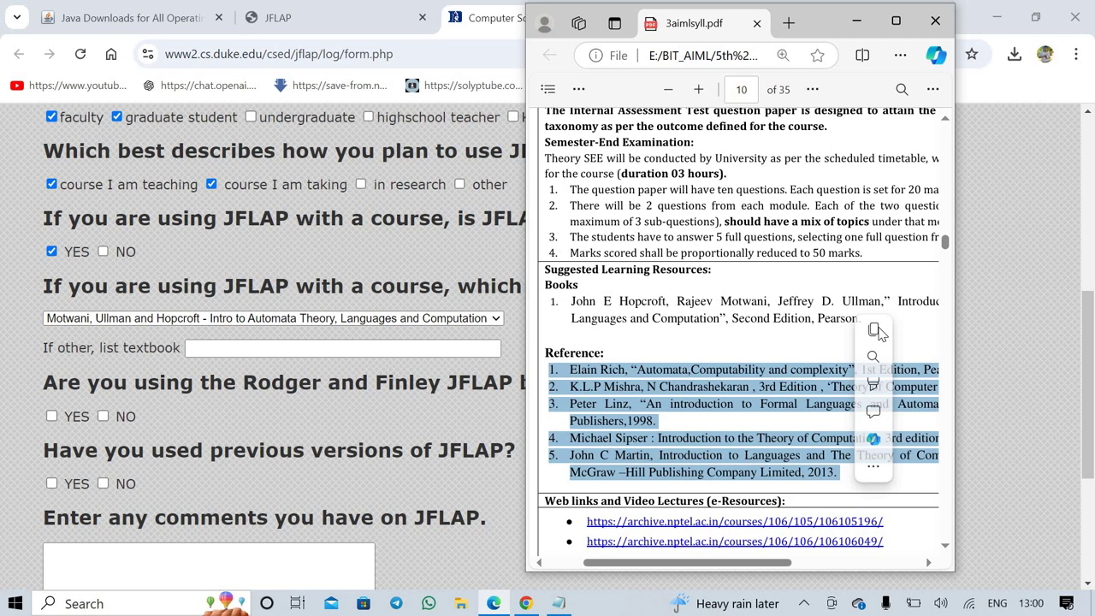
click(874, 329)
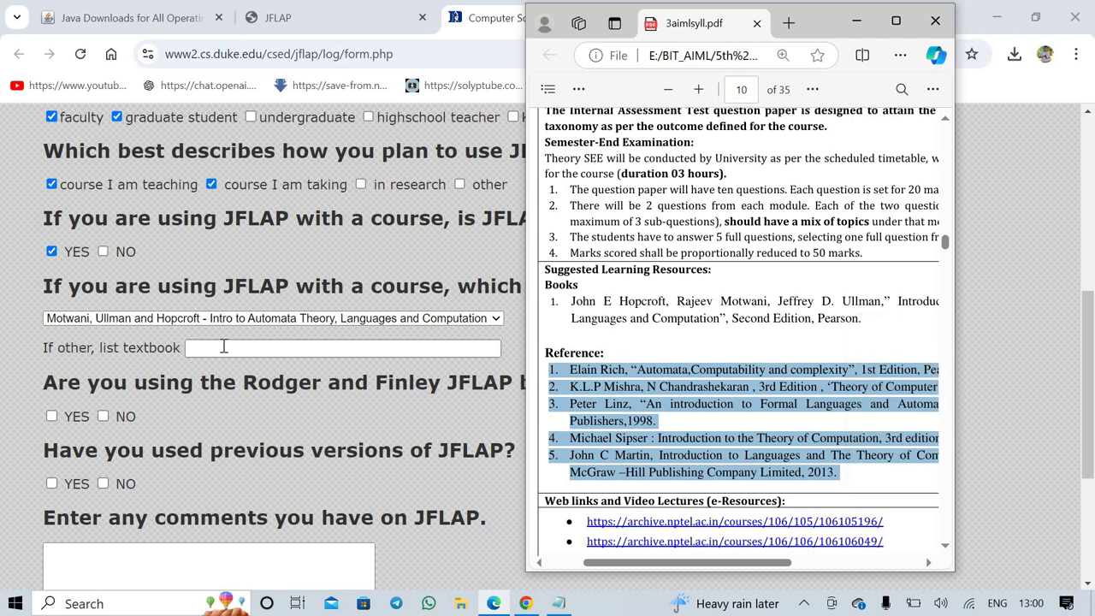
click(223, 345)
click(223, 345)
key(ctrl+v)
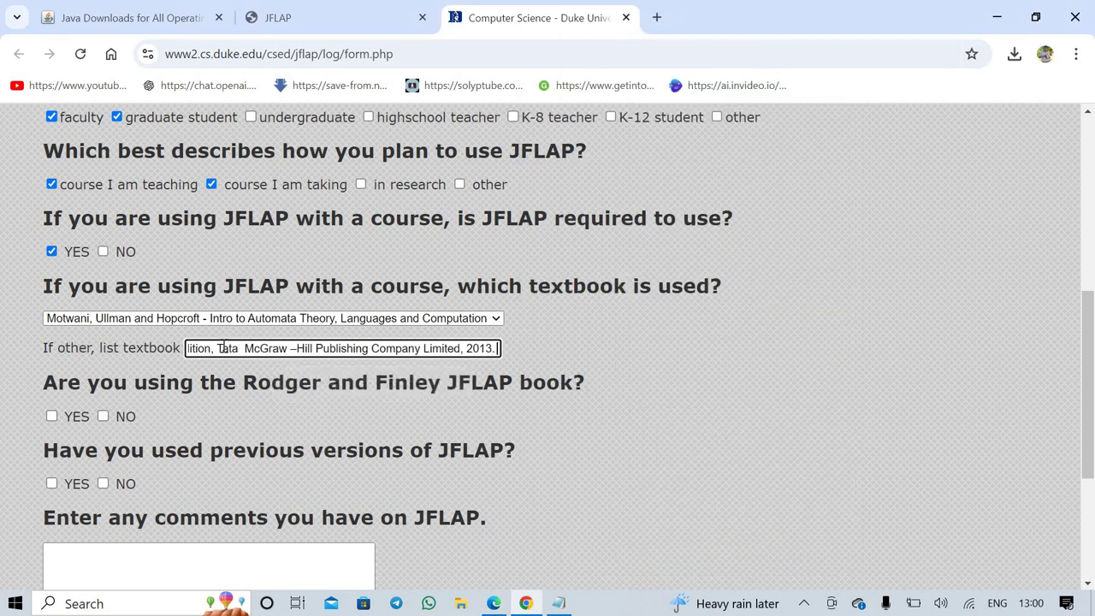
scroll(155, 340, down, 1)
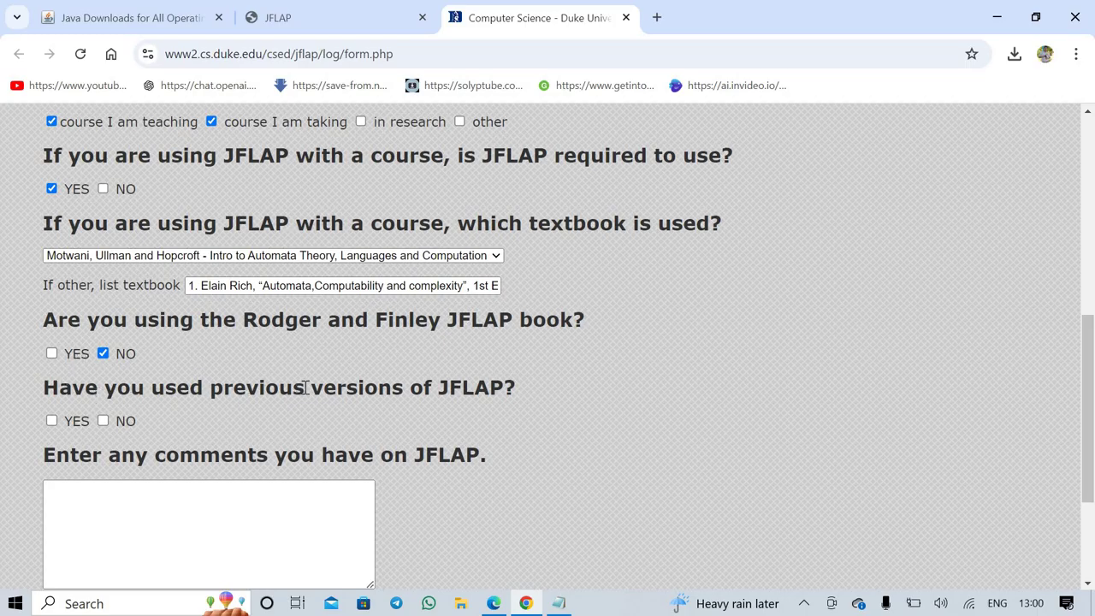
Step: Answer NO on previous JFLAP versions and add the comment 'Testing purpose'
click(103, 420)
scroll(81, 401, down, 1)
click(81, 401)
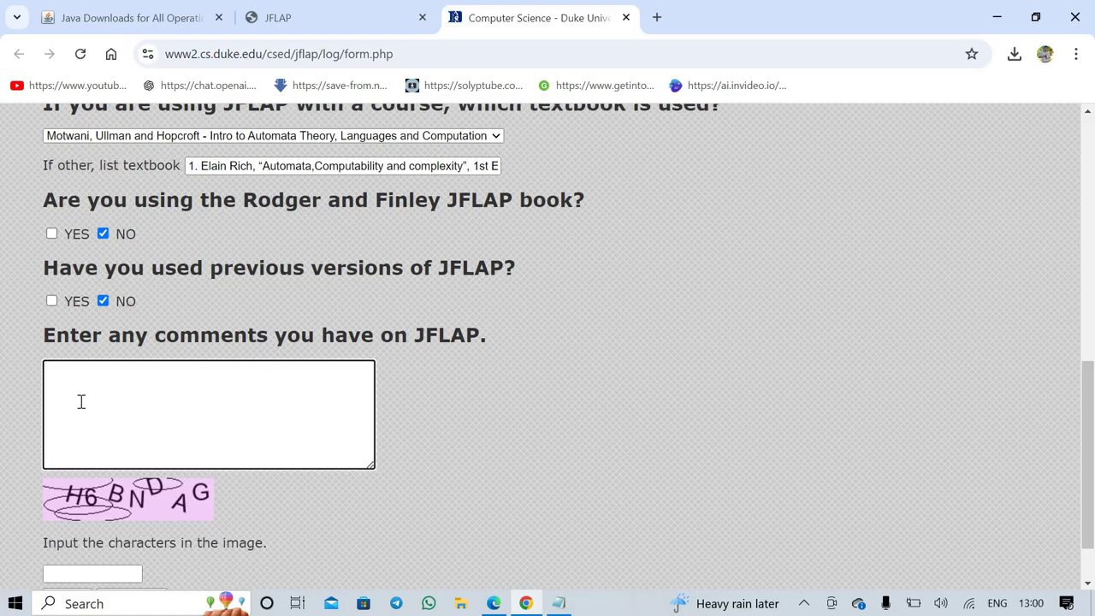
text(Testing purpose)
Step: Fill in the captcha characters shown in the image
click(92, 578)
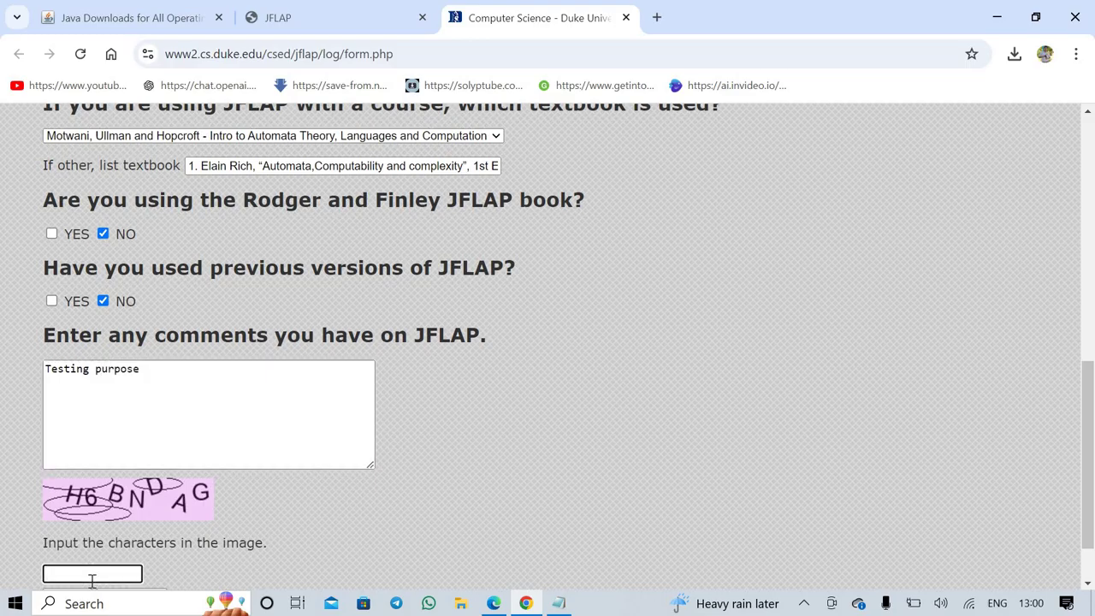
text(H6BNDAG)
scroll(92, 580, down, 1)
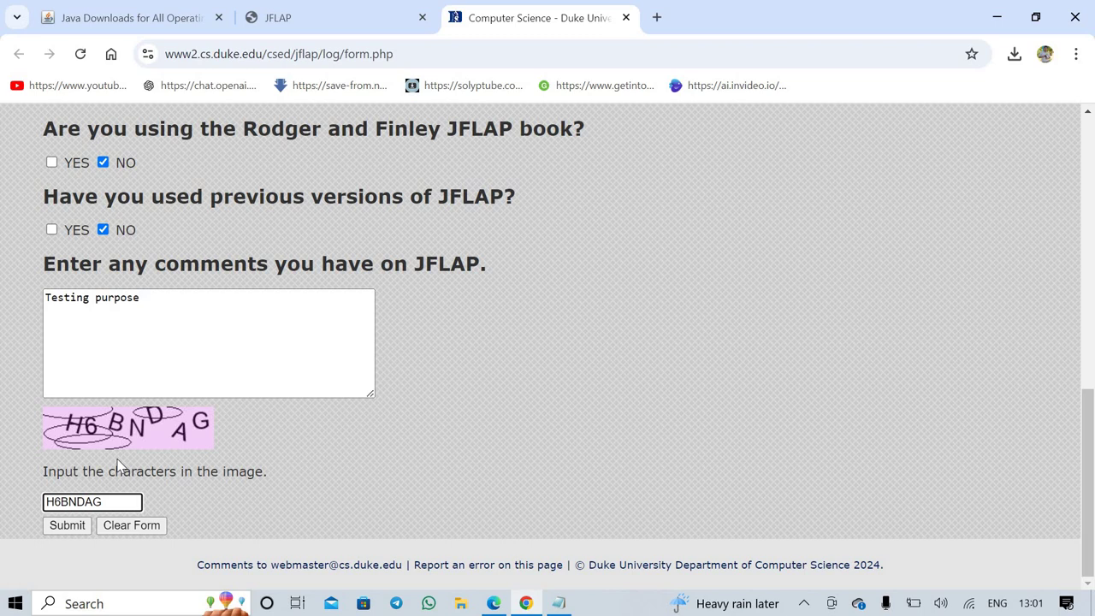
Step: Submit the form, download JFLAP7.1.jar, and open it from Chrome's downloads
click(67, 526)
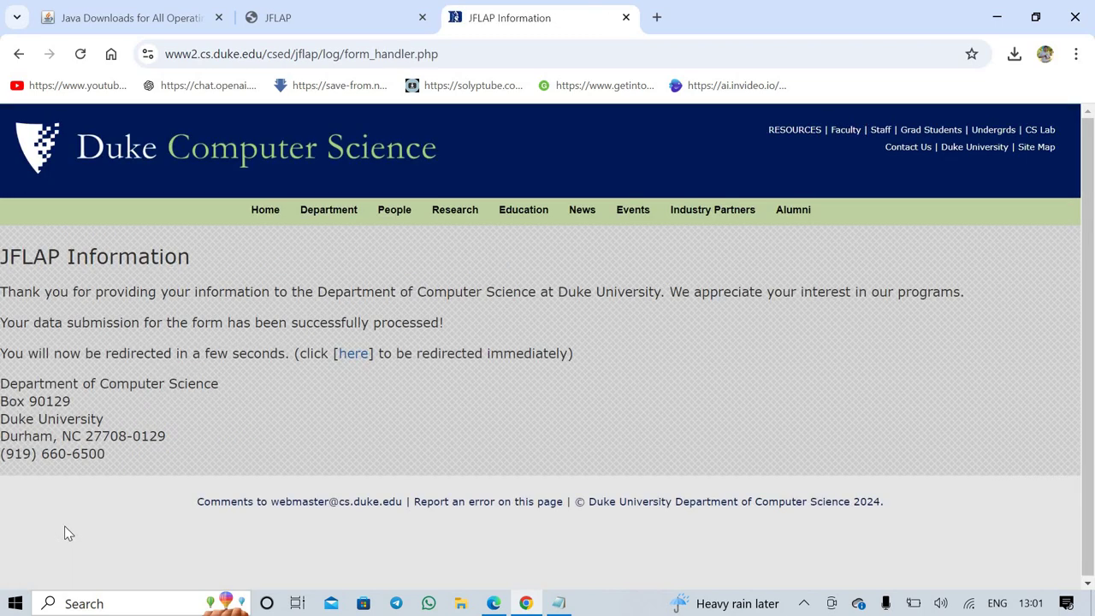
click(354, 356)
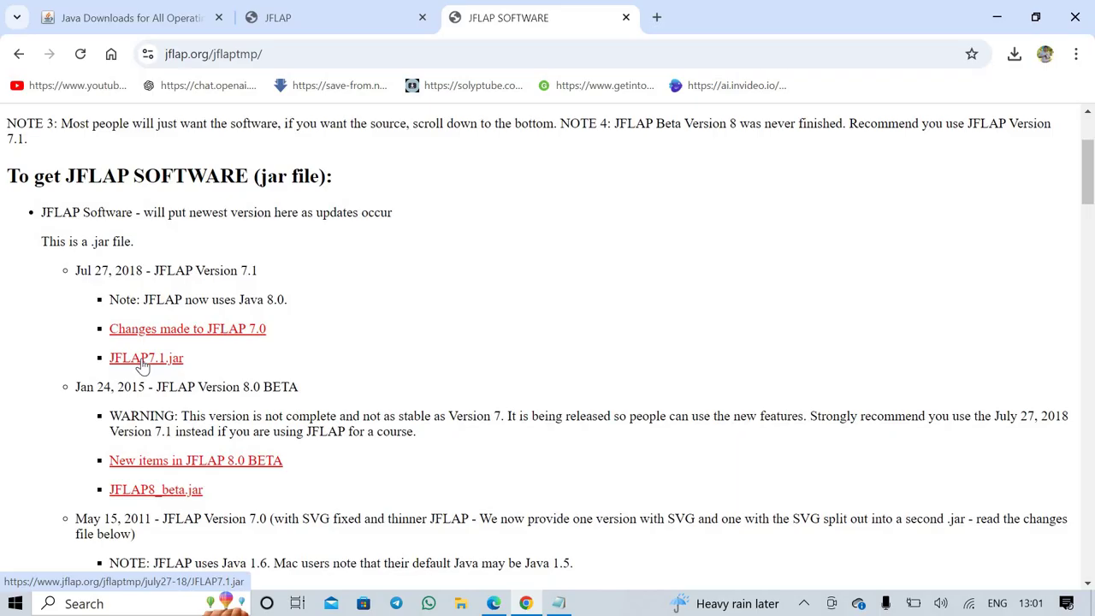
click(143, 361)
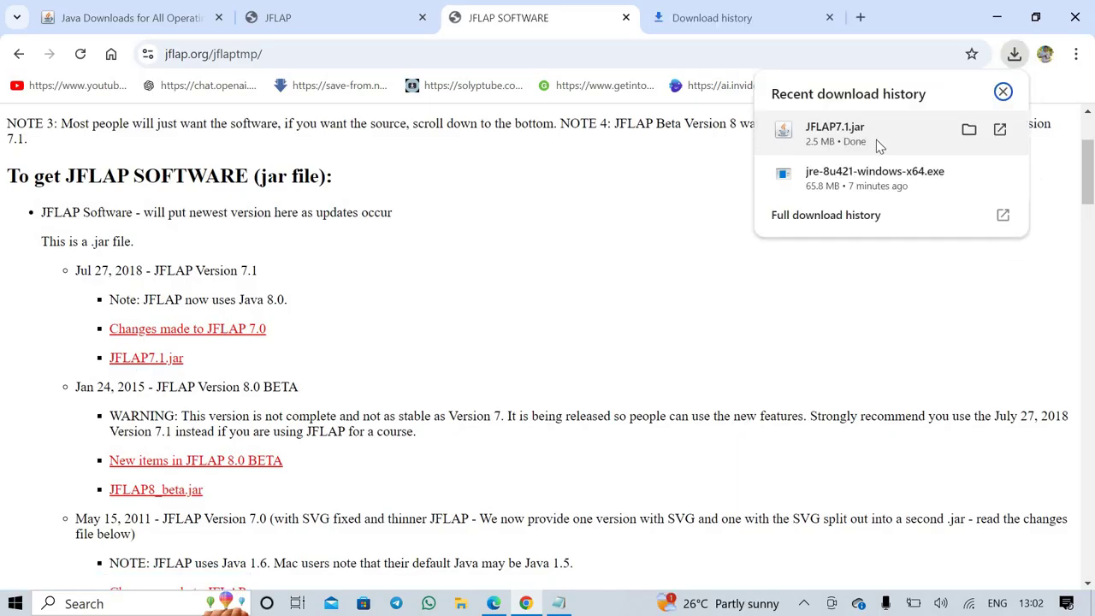
click(879, 146)
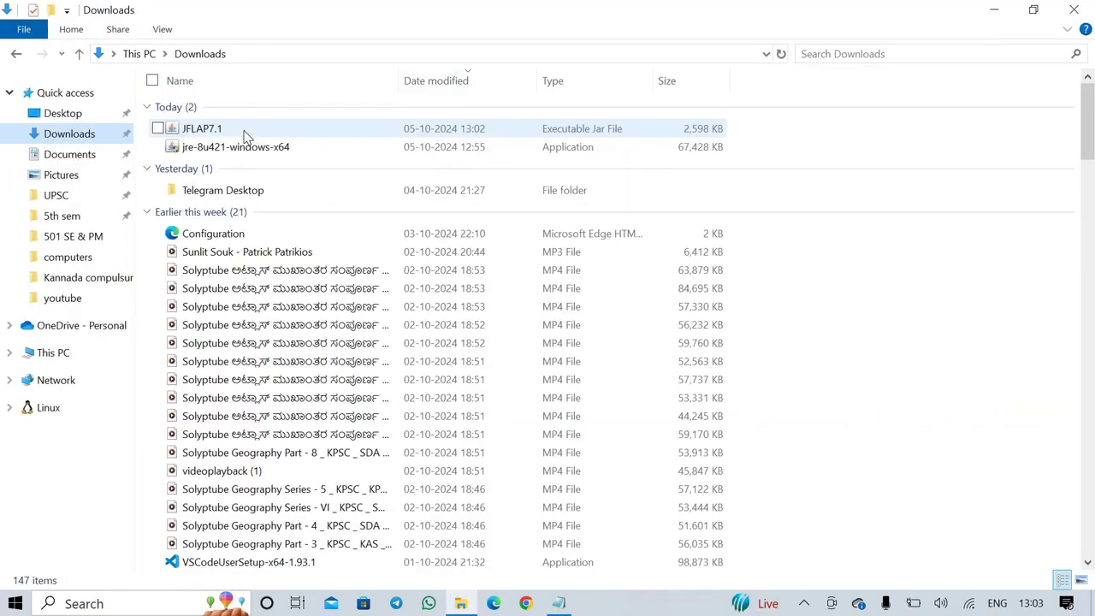
Step: Launch JFLAP7.1 from the Downloads folder and start a new Finite Automaton
click(246, 137)
double_click(246, 137)
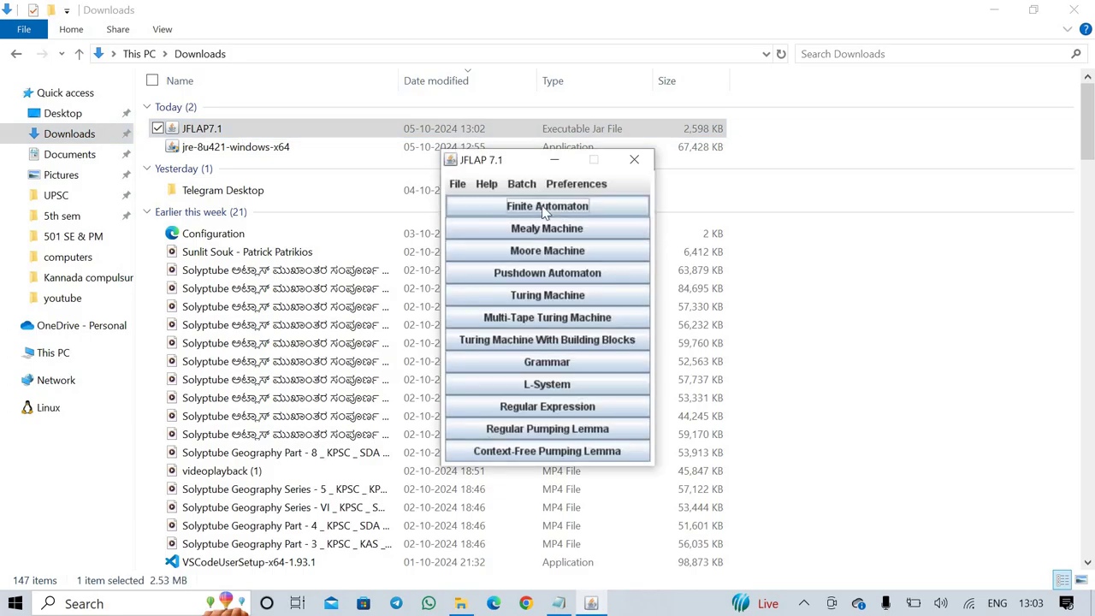
click(589, 208)
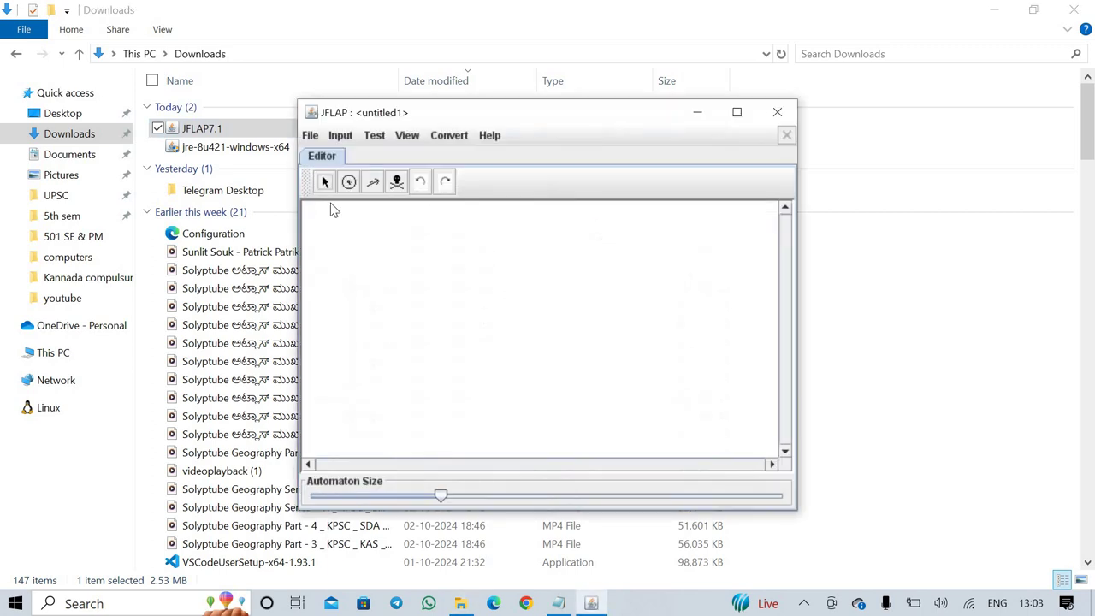
Step: Create states q0, q1 and q2 in a row across the top of the canvas
click(348, 181)
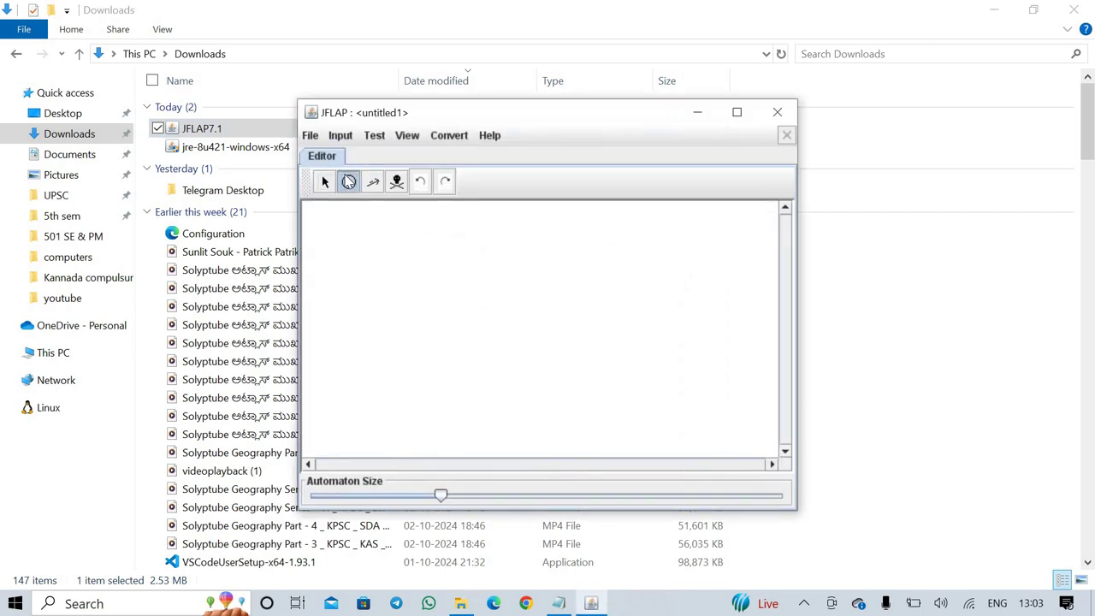
click(351, 237)
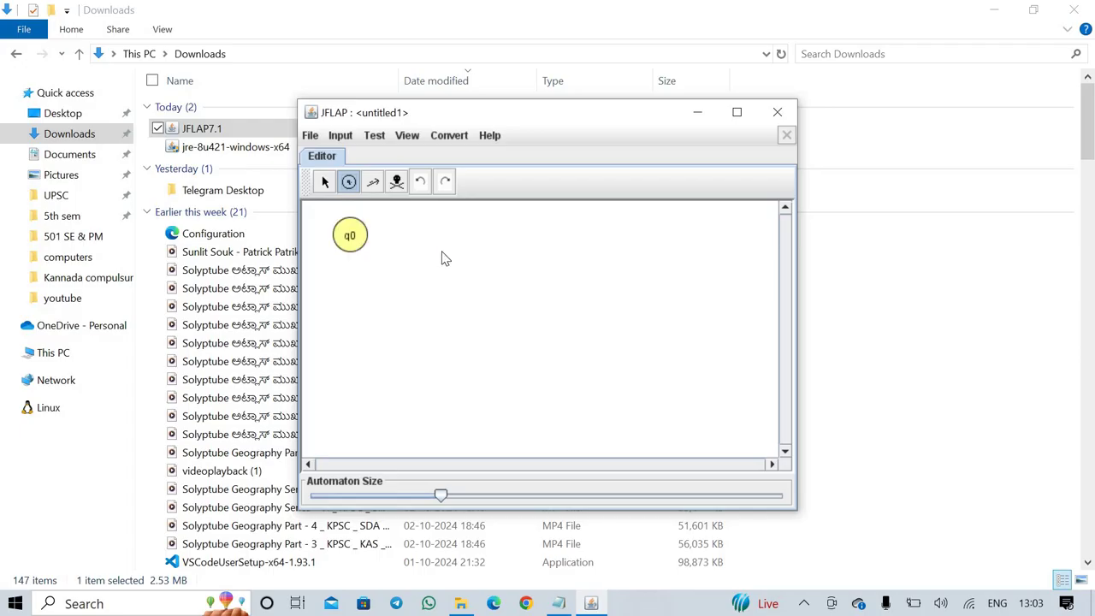
click(441, 252)
click(569, 276)
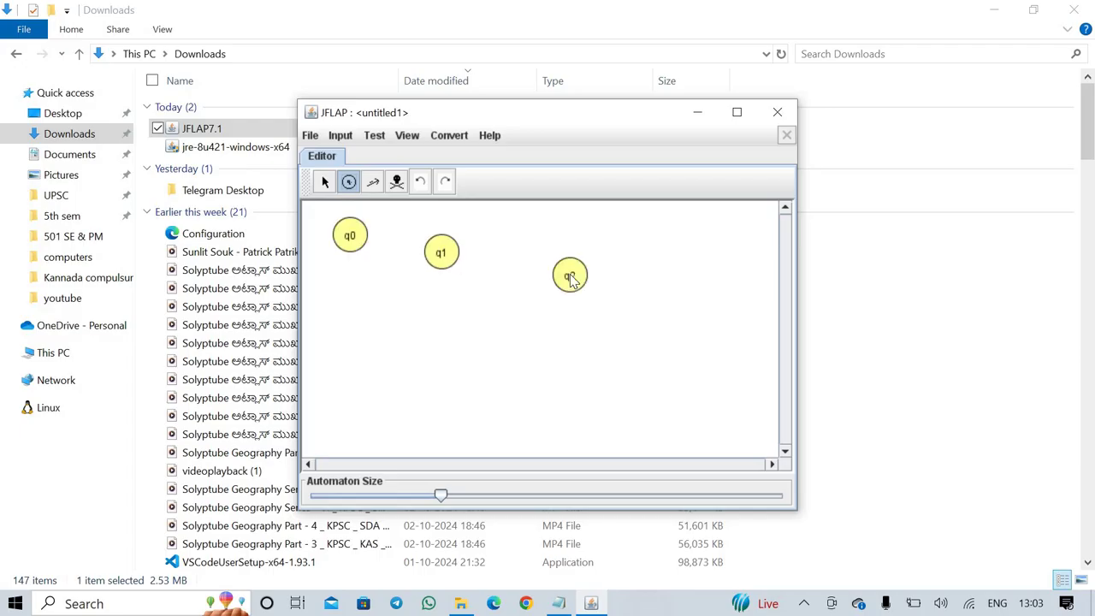
click(373, 181)
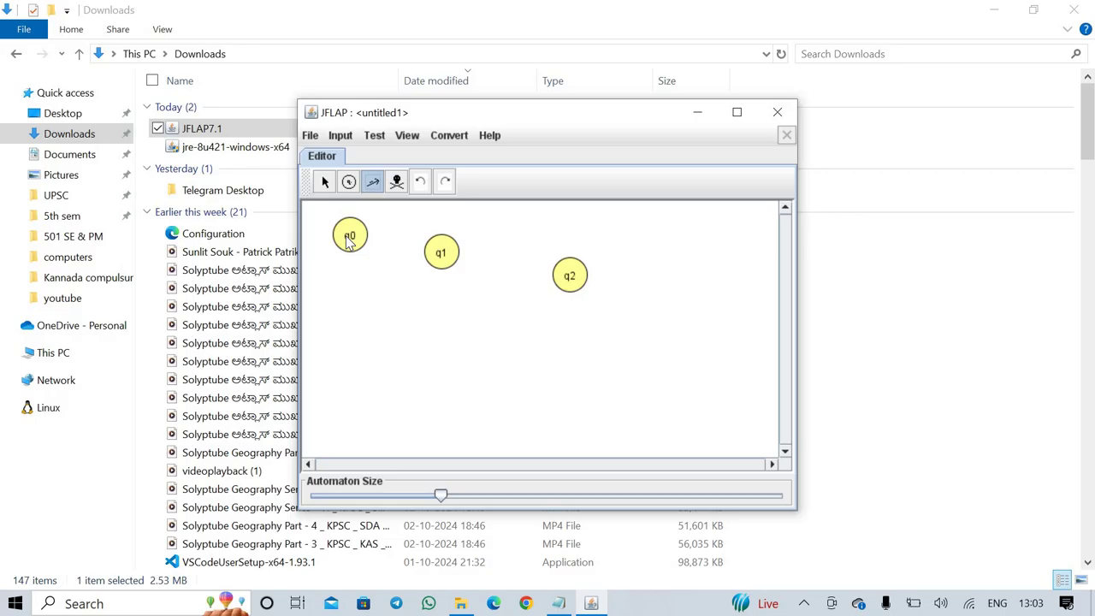
Step: Add transitions q0→q1 and q1→q2, each labelled 1
drag(350, 240, 443, 255)
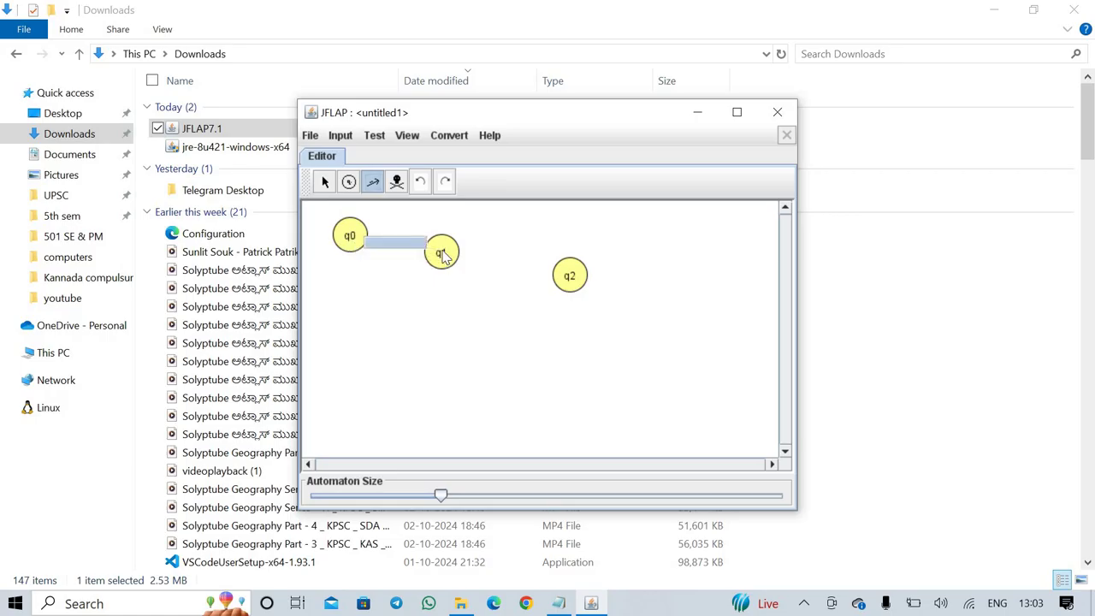
text(1)
key(Return)
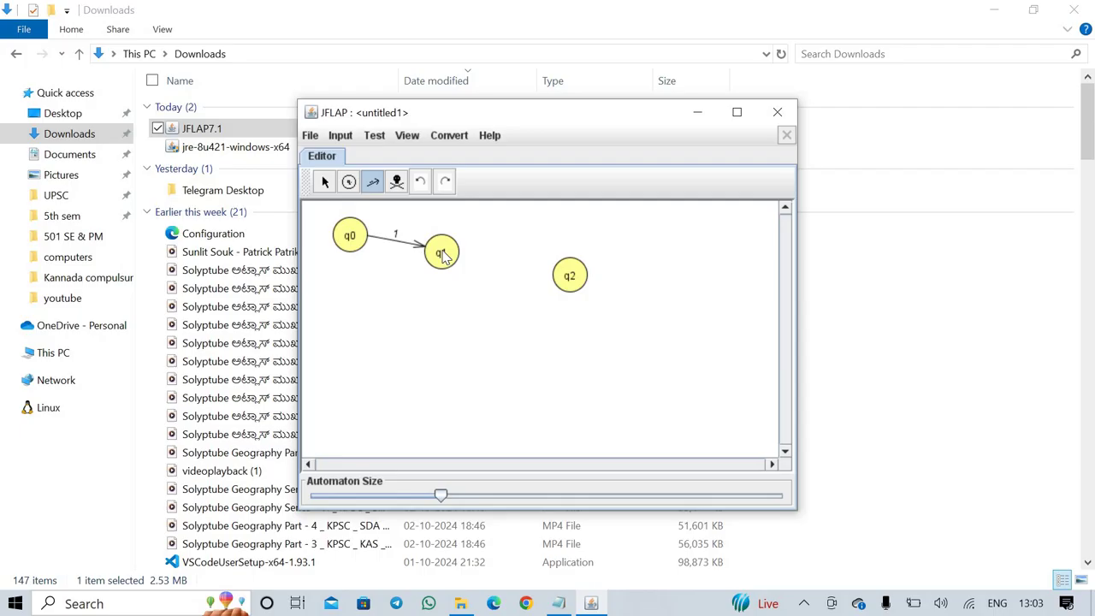
drag(444, 257, 580, 284)
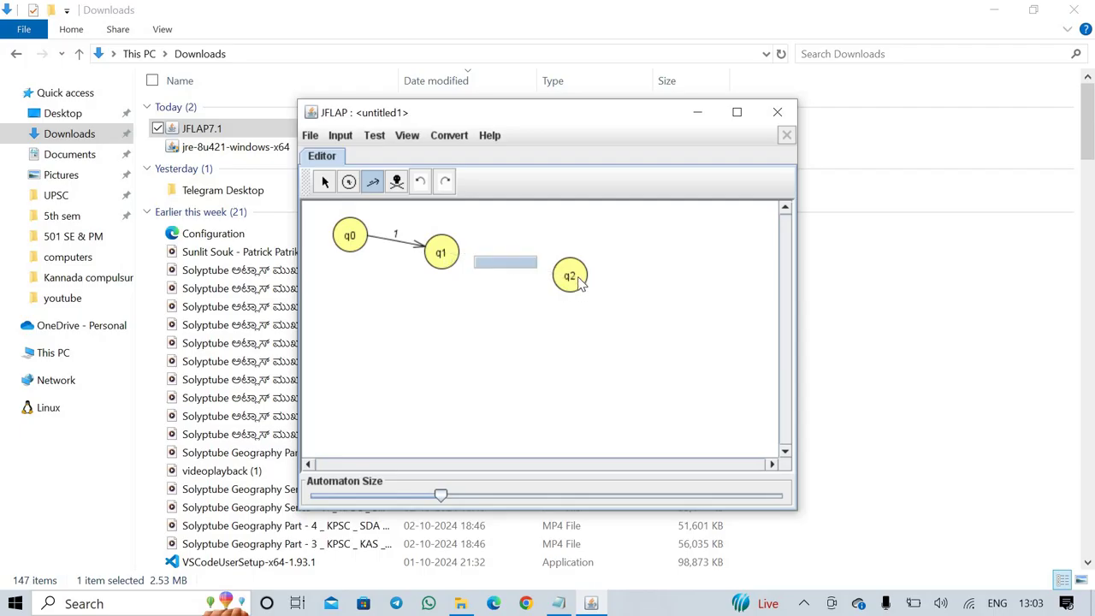
text(1)
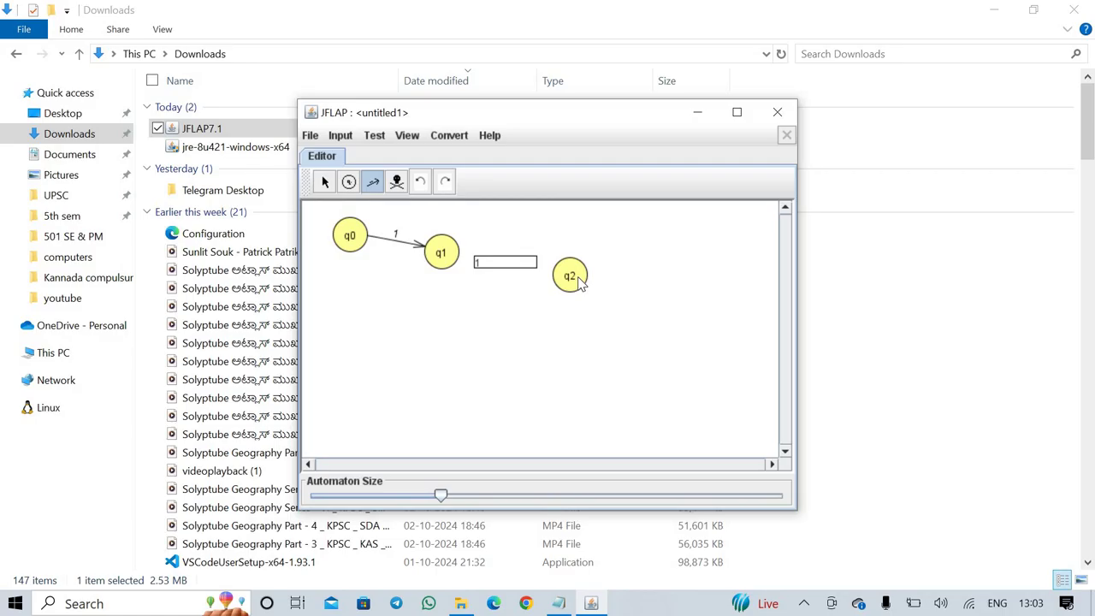
key(Return)
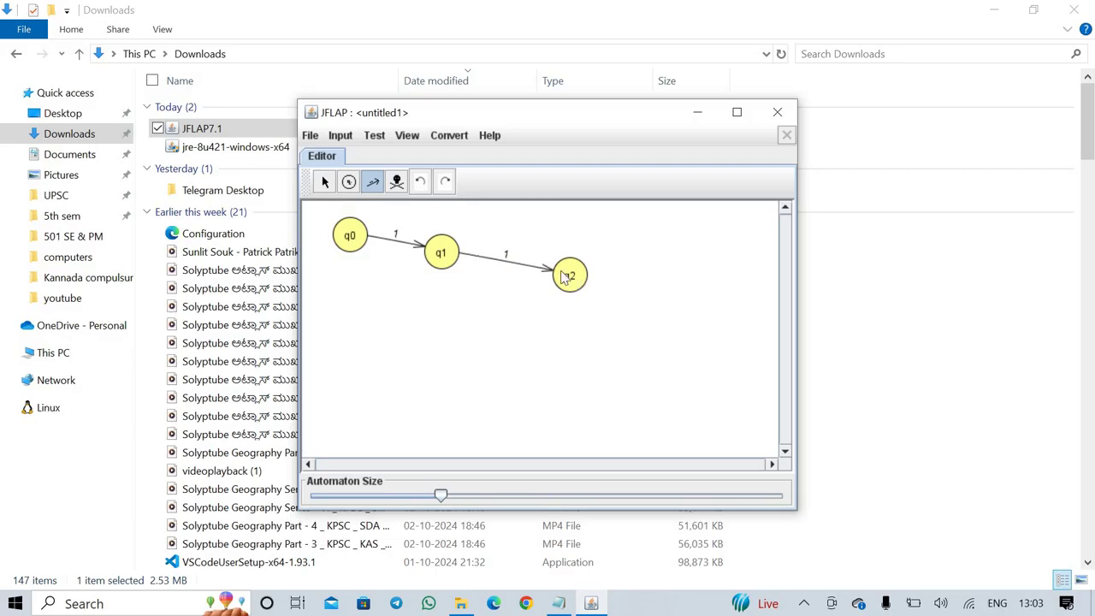
Step: Give state q0 a self-loop labelled 0,1
click(353, 233)
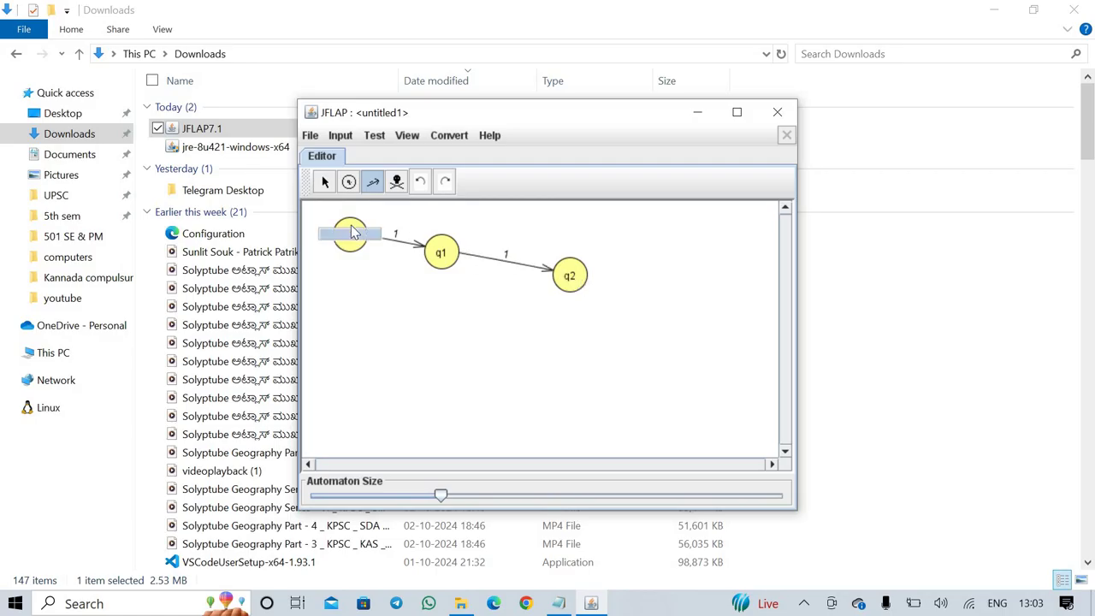
text(0)
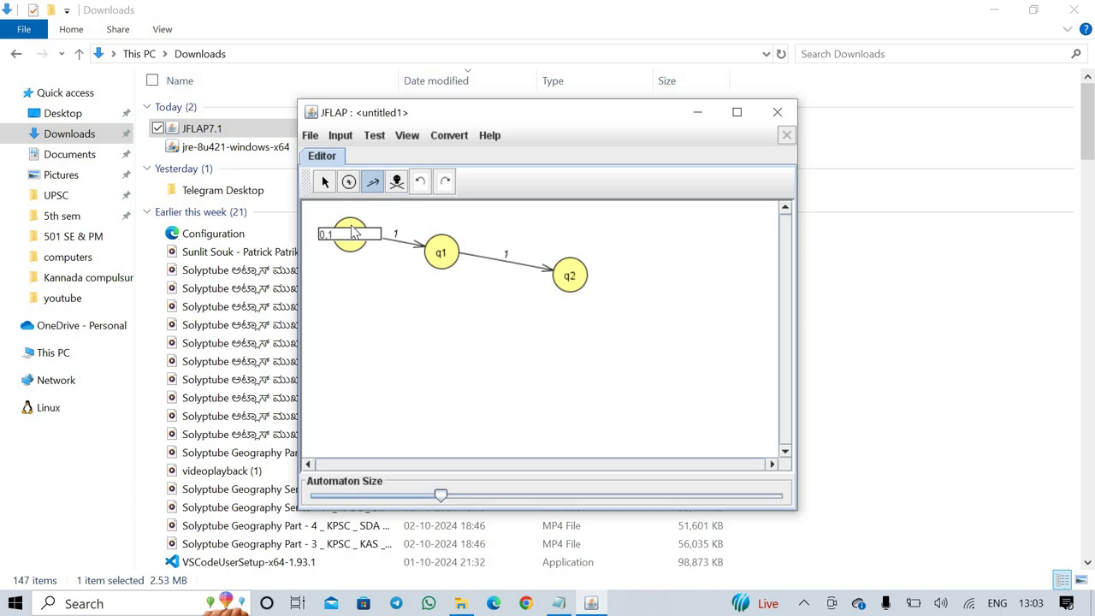
text(,1)
key(Return)
click(325, 182)
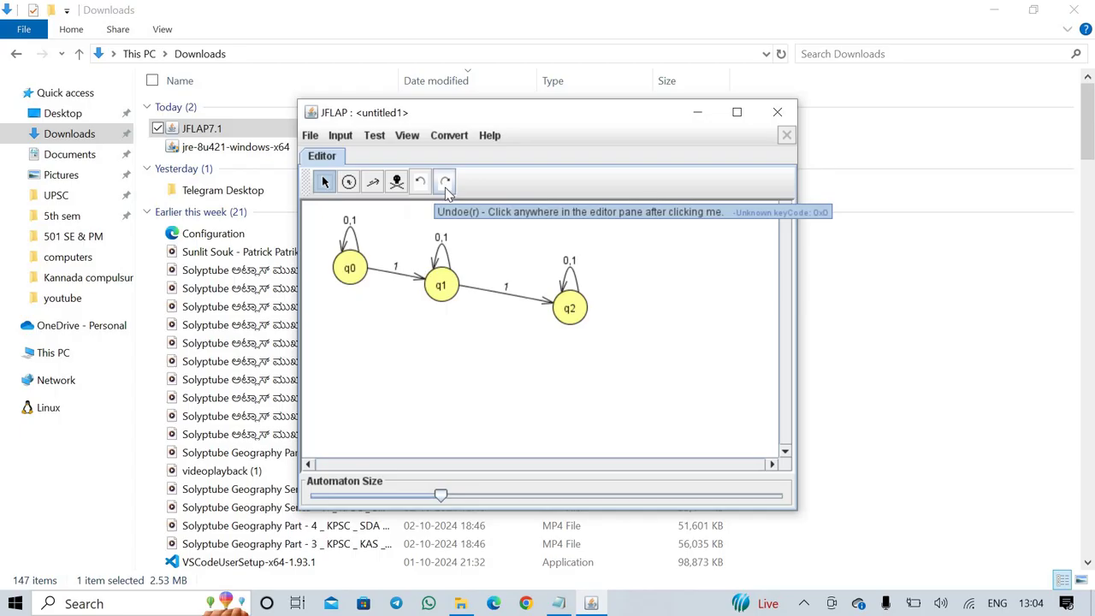
click(310, 137)
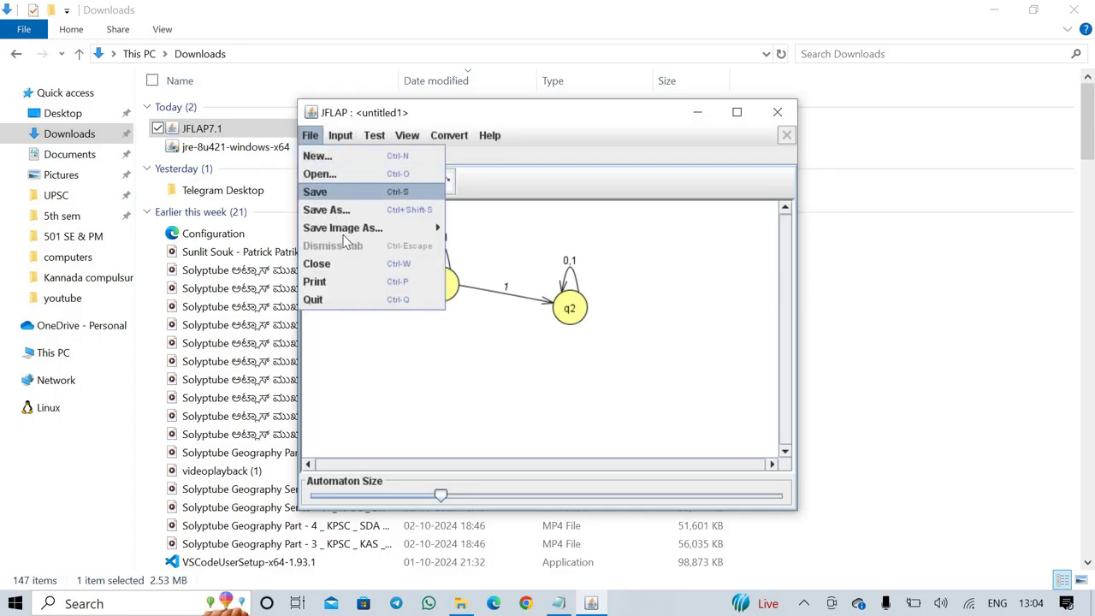
click(407, 136)
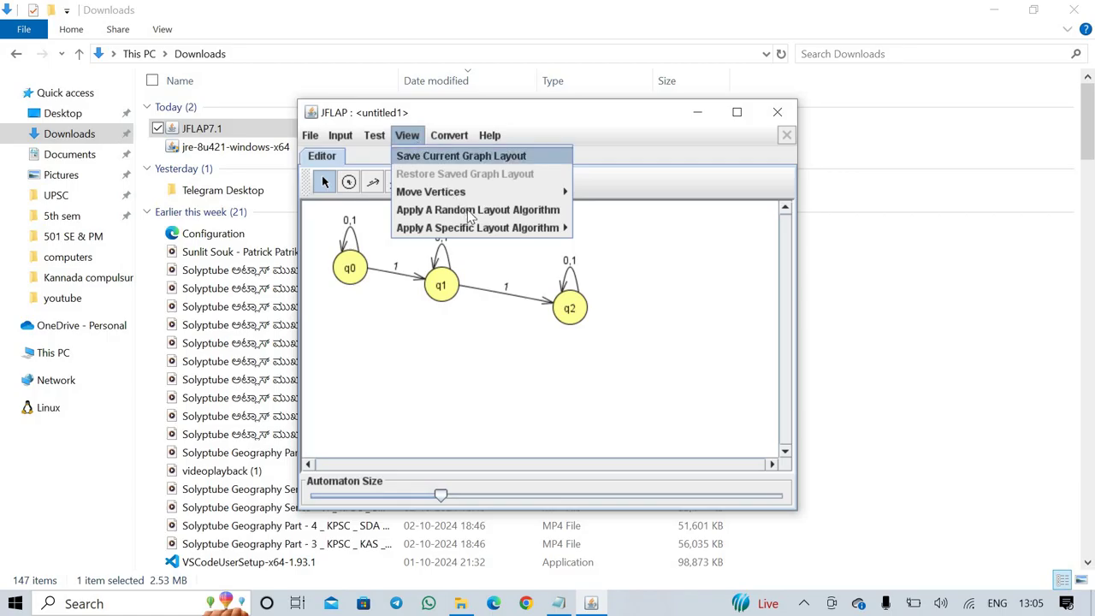
mouse_move(449, 135)
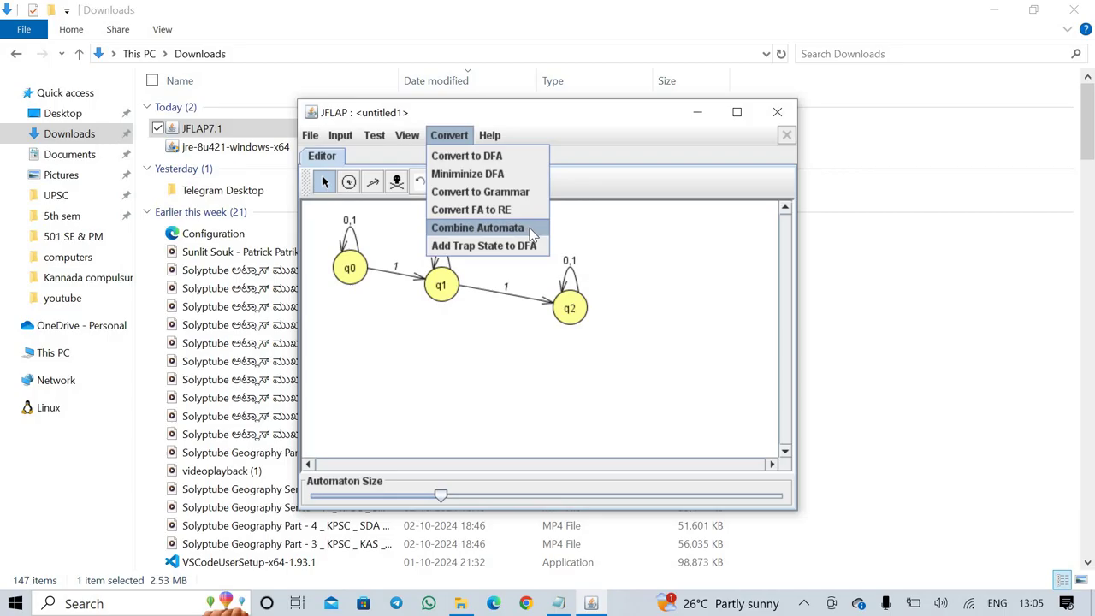
mouse_move(485, 139)
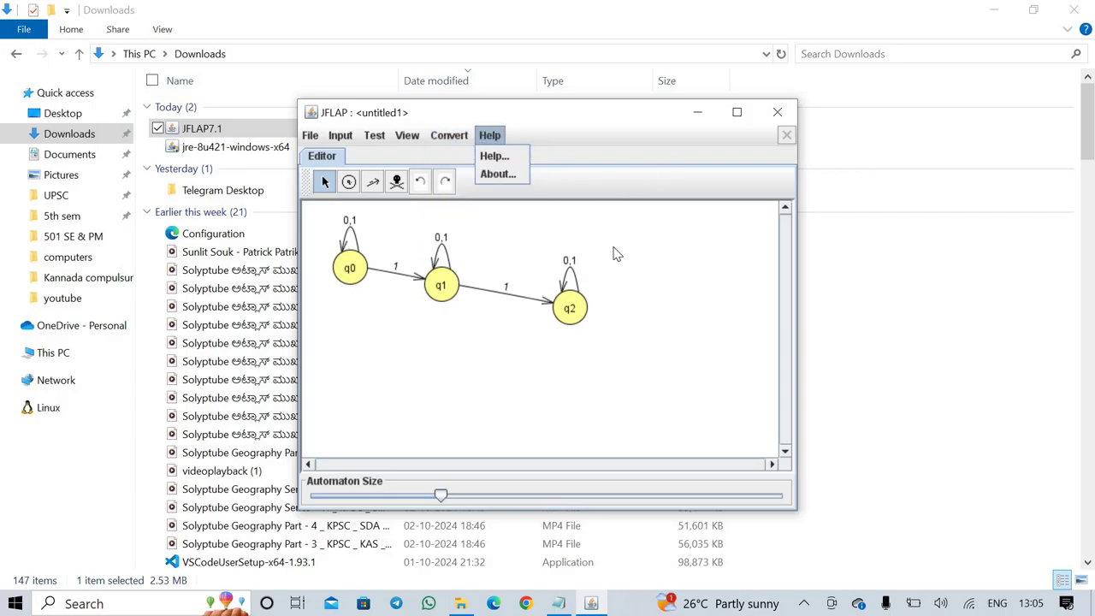
click(760, 116)
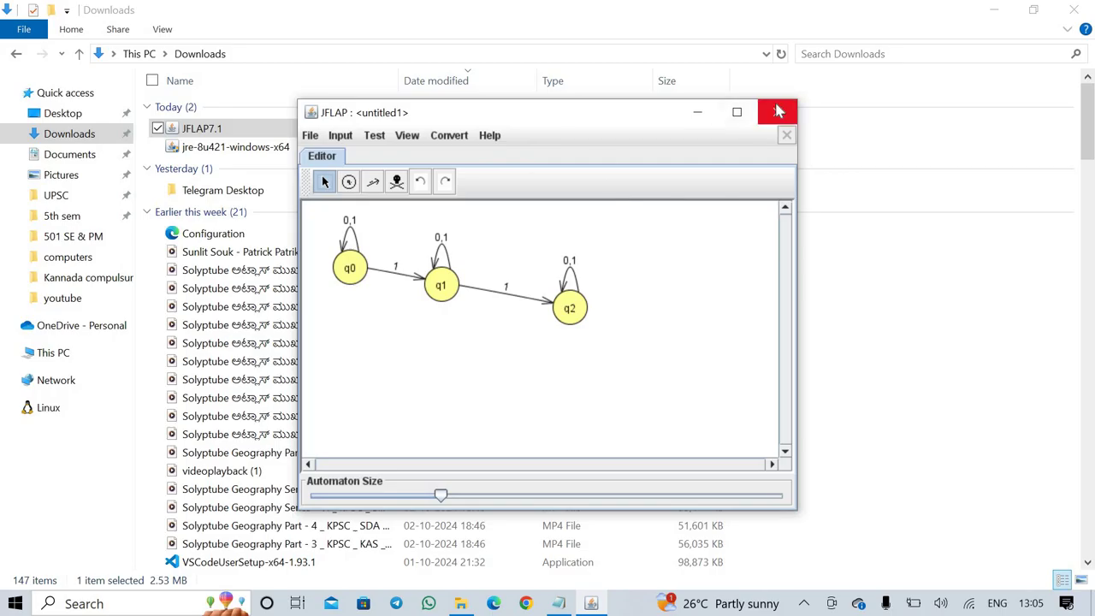
Step: Close the untitled automaton editor, declining to save it
click(776, 112)
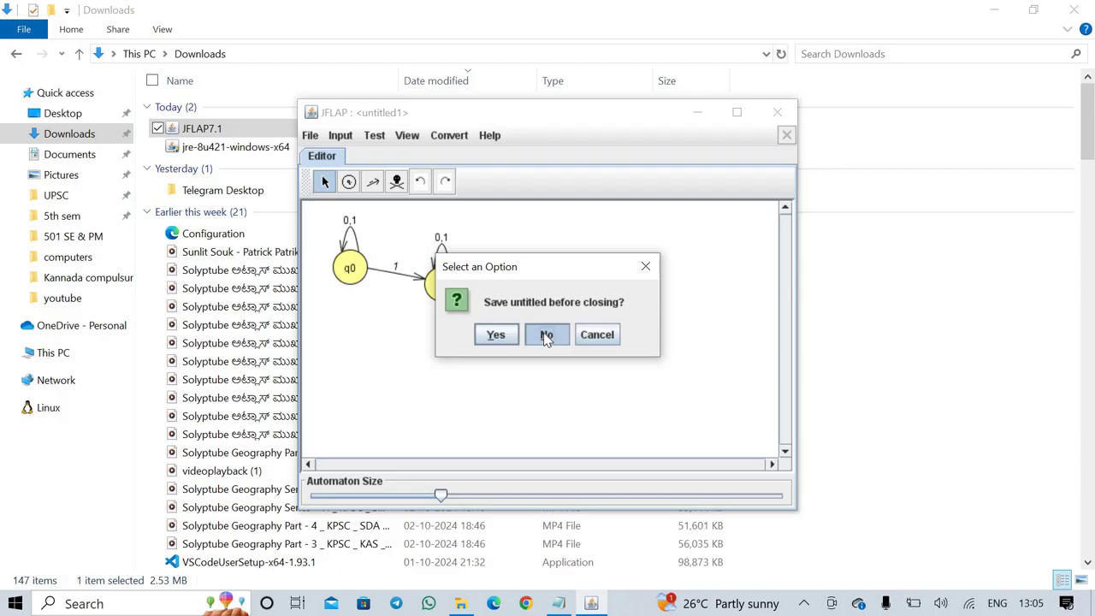
click(546, 334)
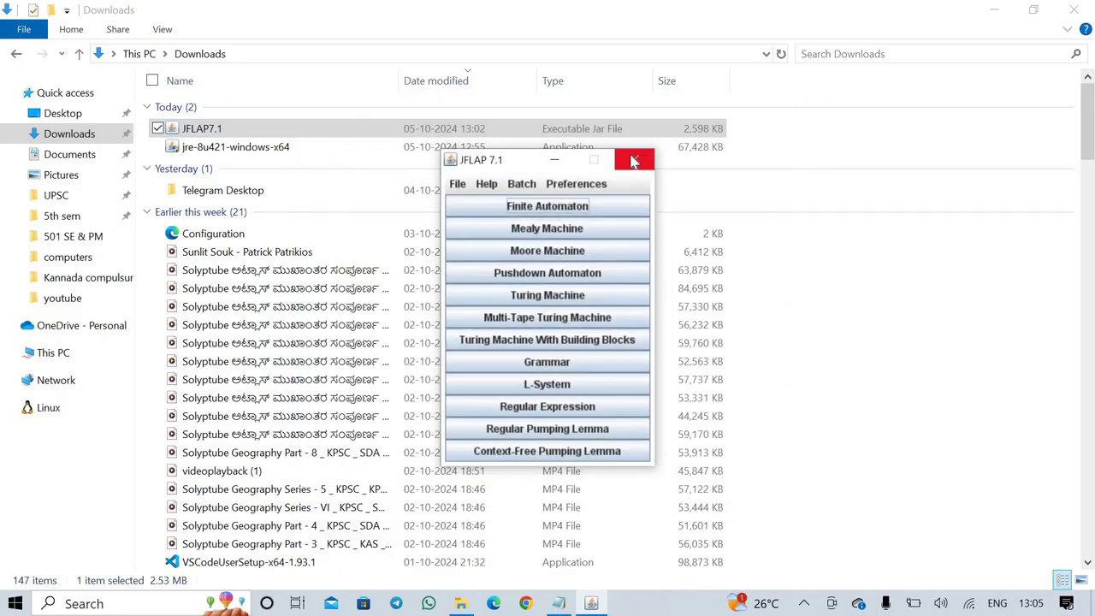